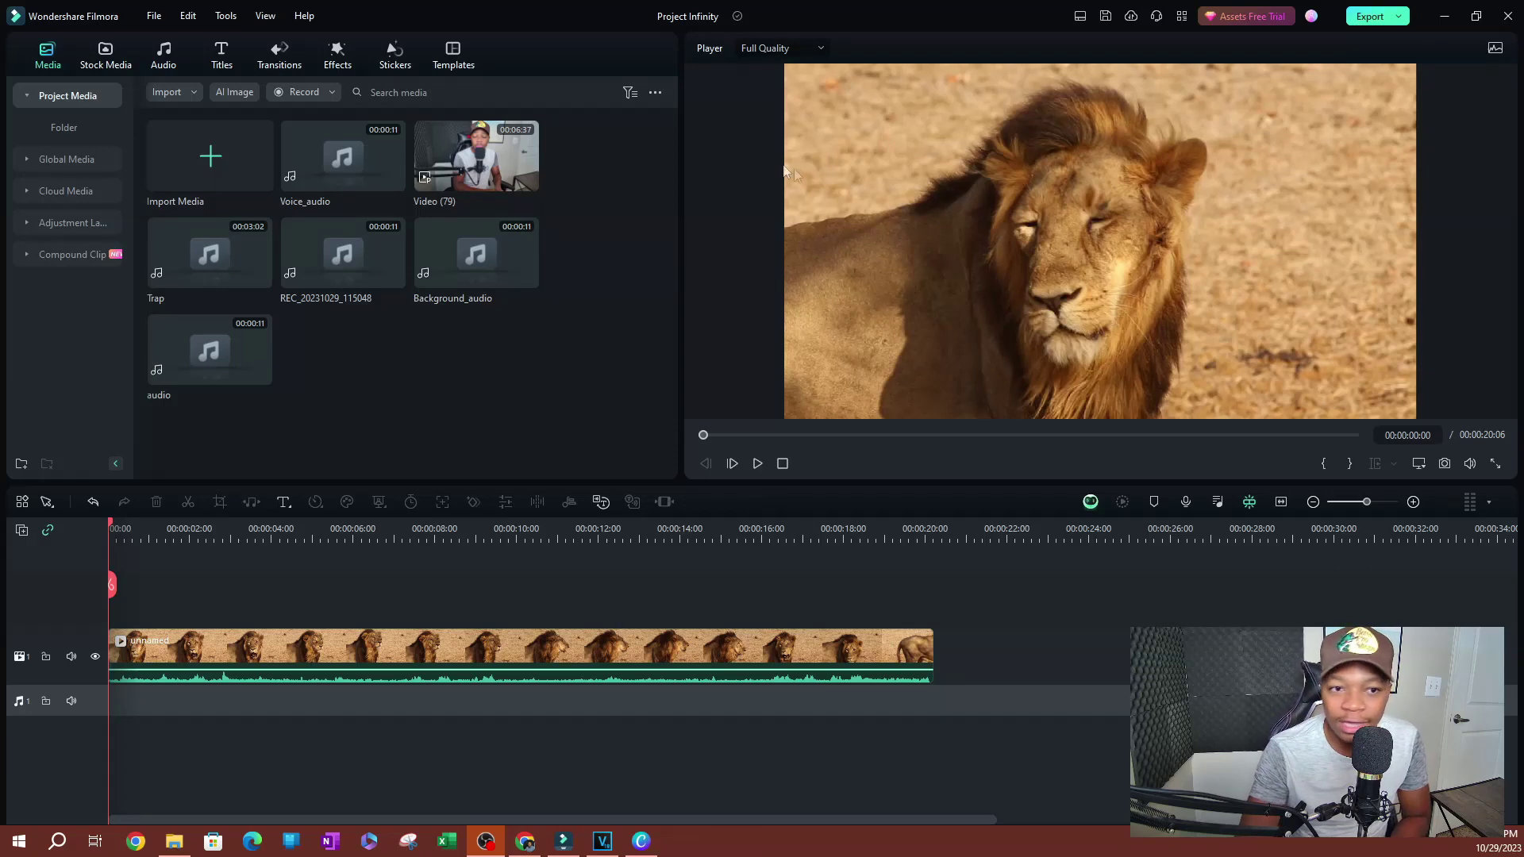
Step: Browse the Pexels partner videos in Stock Media and play the lion clip in the preview
{"action": "left_click", "coordinate": [107, 55]}
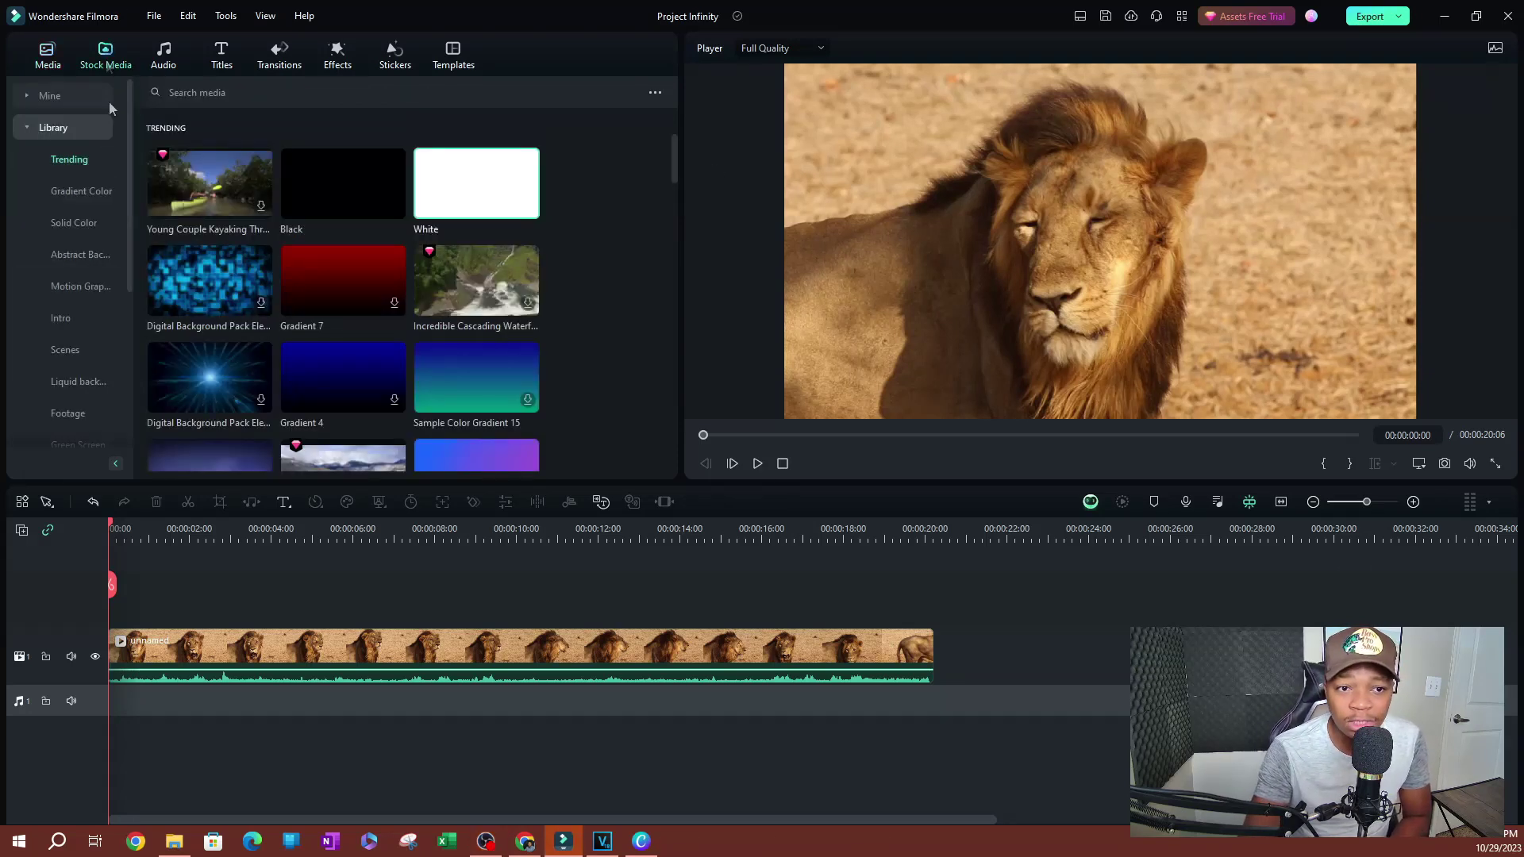
{"action": "left_click", "coordinate": [26, 128]}
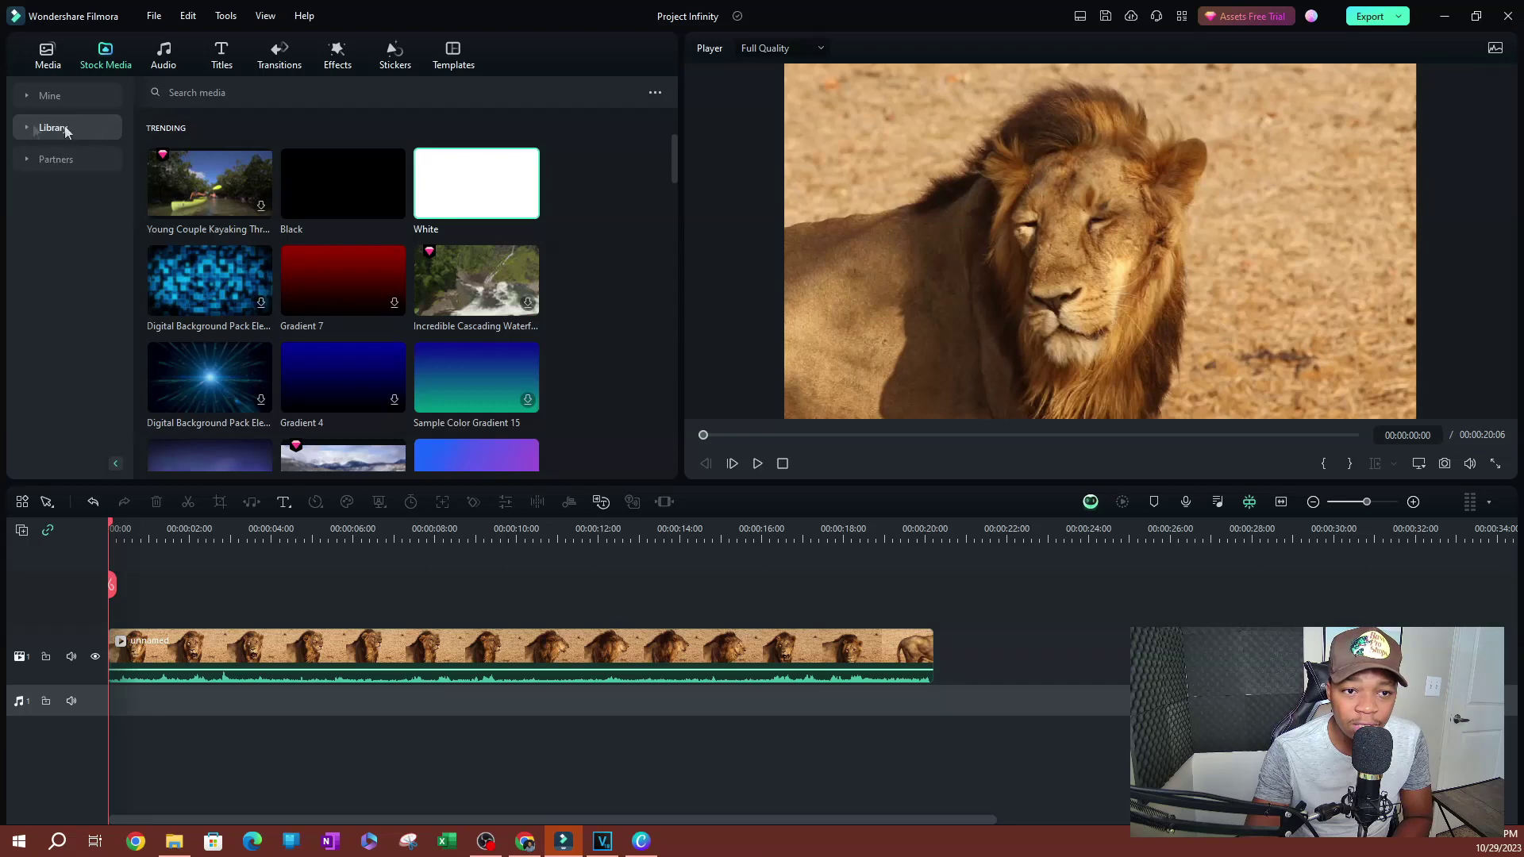
{"action": "left_click", "coordinate": [23, 160]}
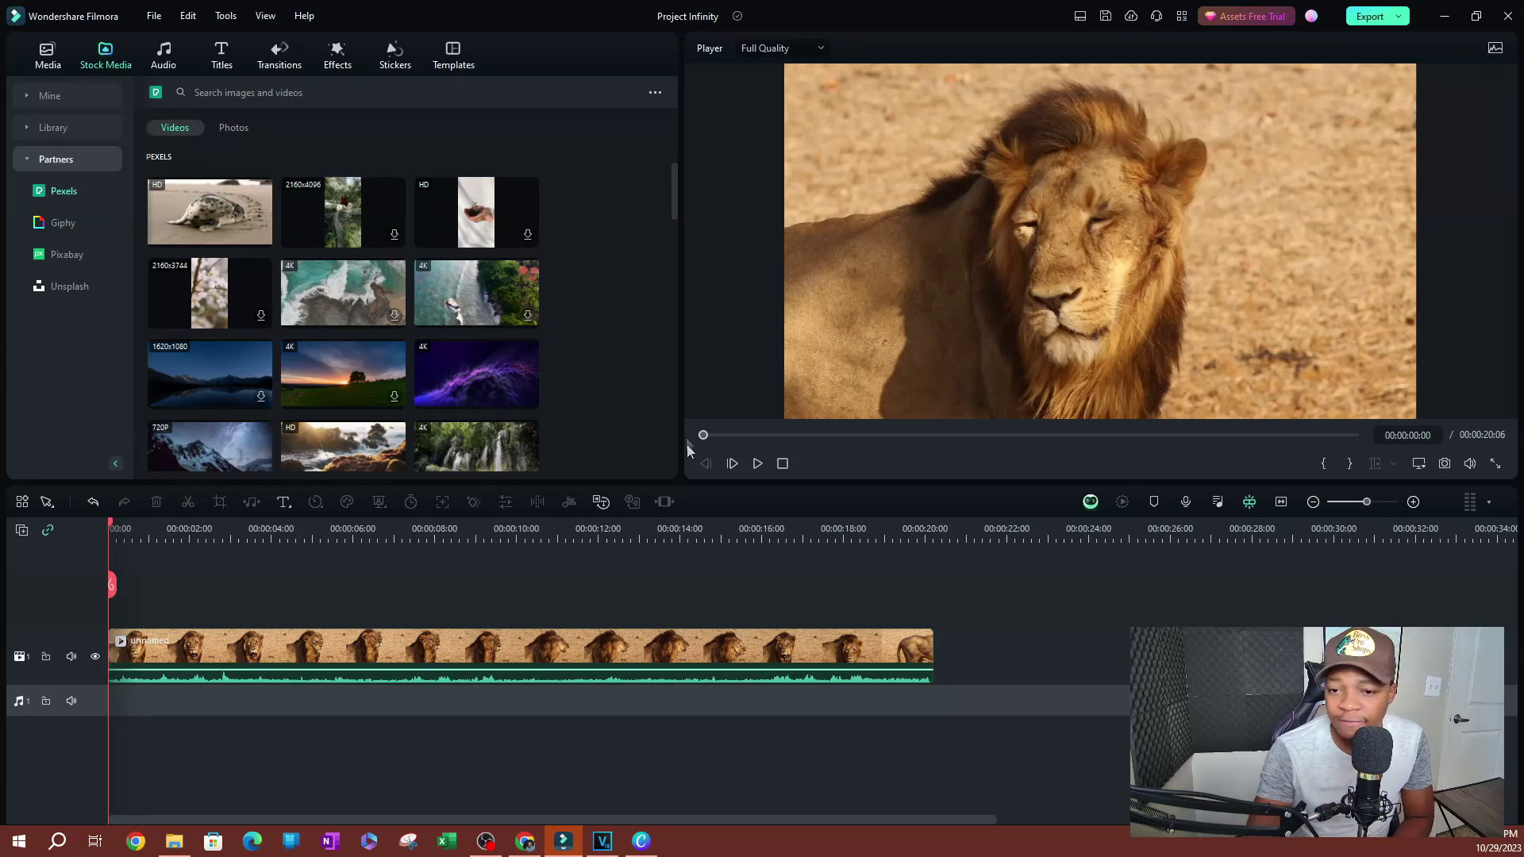
{"action": "left_click", "coordinate": [758, 464]}
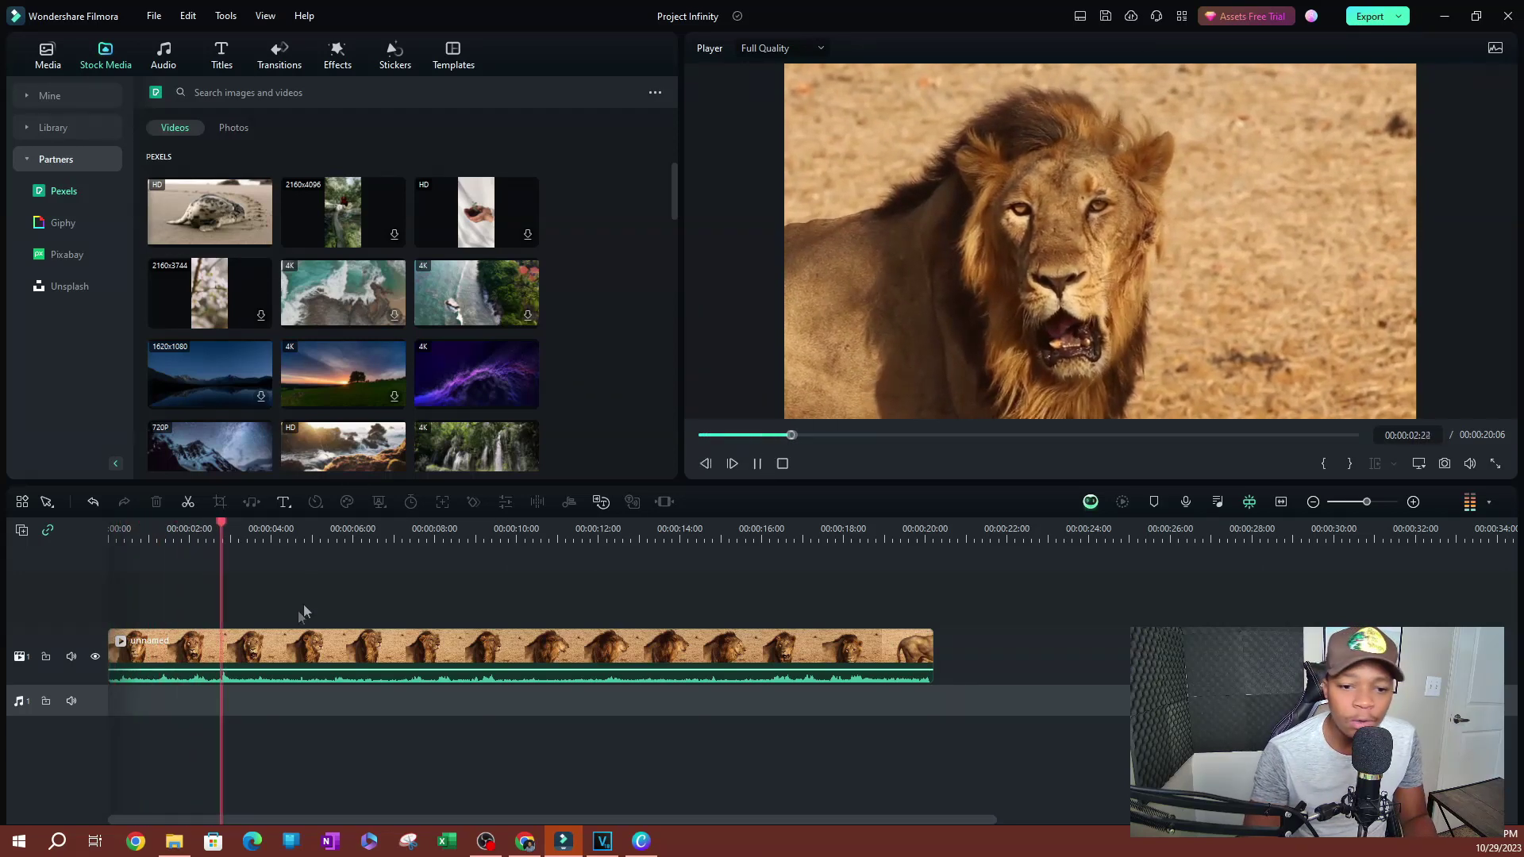
Step: Split the lion clip at 00:00:12:25, delete the tail, and return the playhead to the start
{"action": "key", "text": "space"}
{"action": "left_click_drag", "start_coordinate": [242, 540], "coordinate": [632, 625]}
{"action": "left_click", "coordinate": [655, 650]}
{"action": "key", "text": "ctrl+b"}
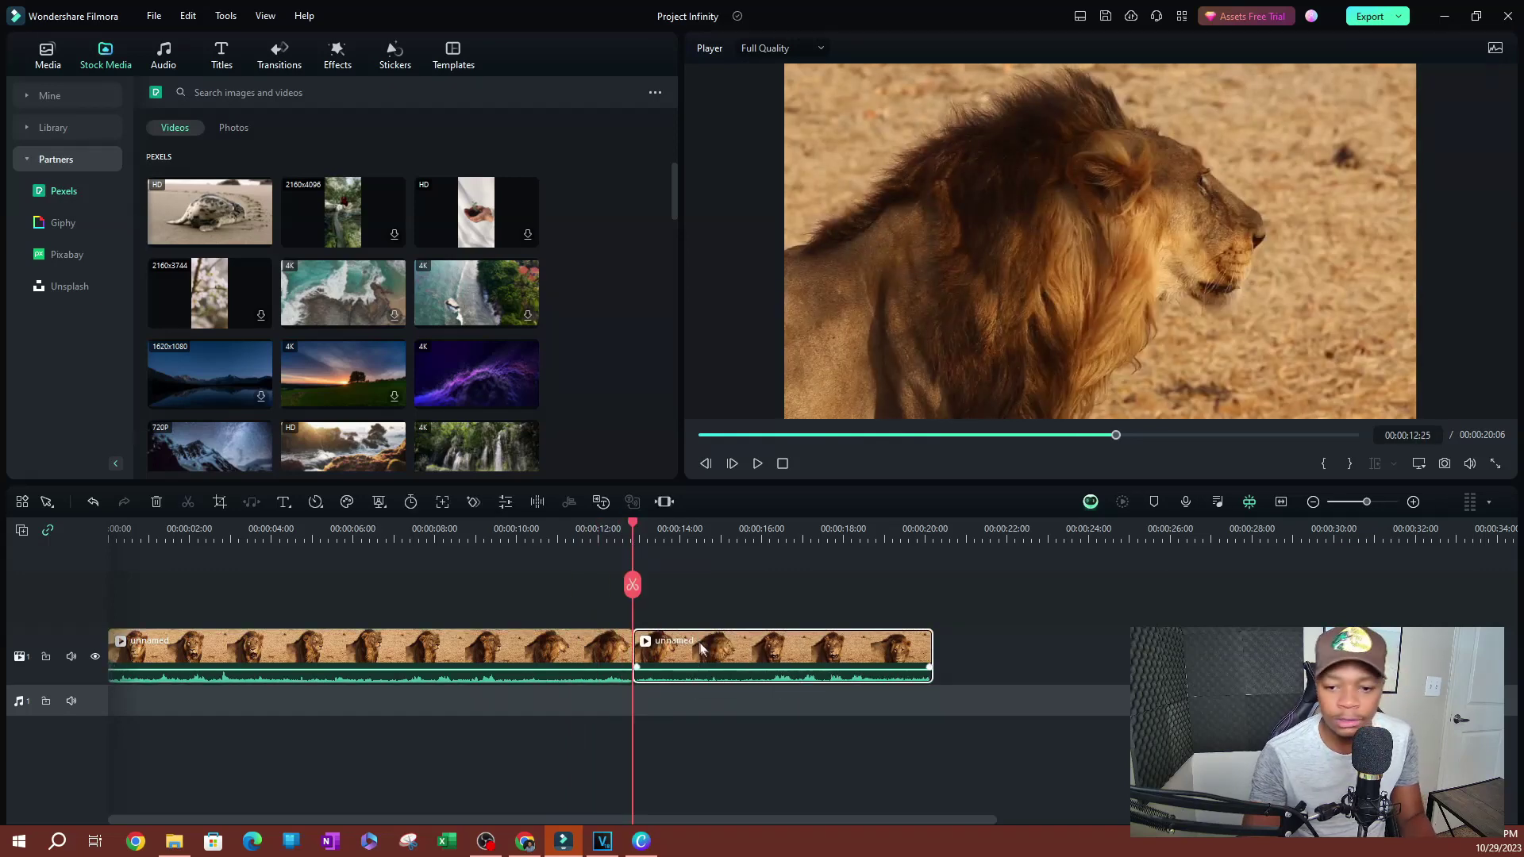
{"action": "key", "text": "Delete"}
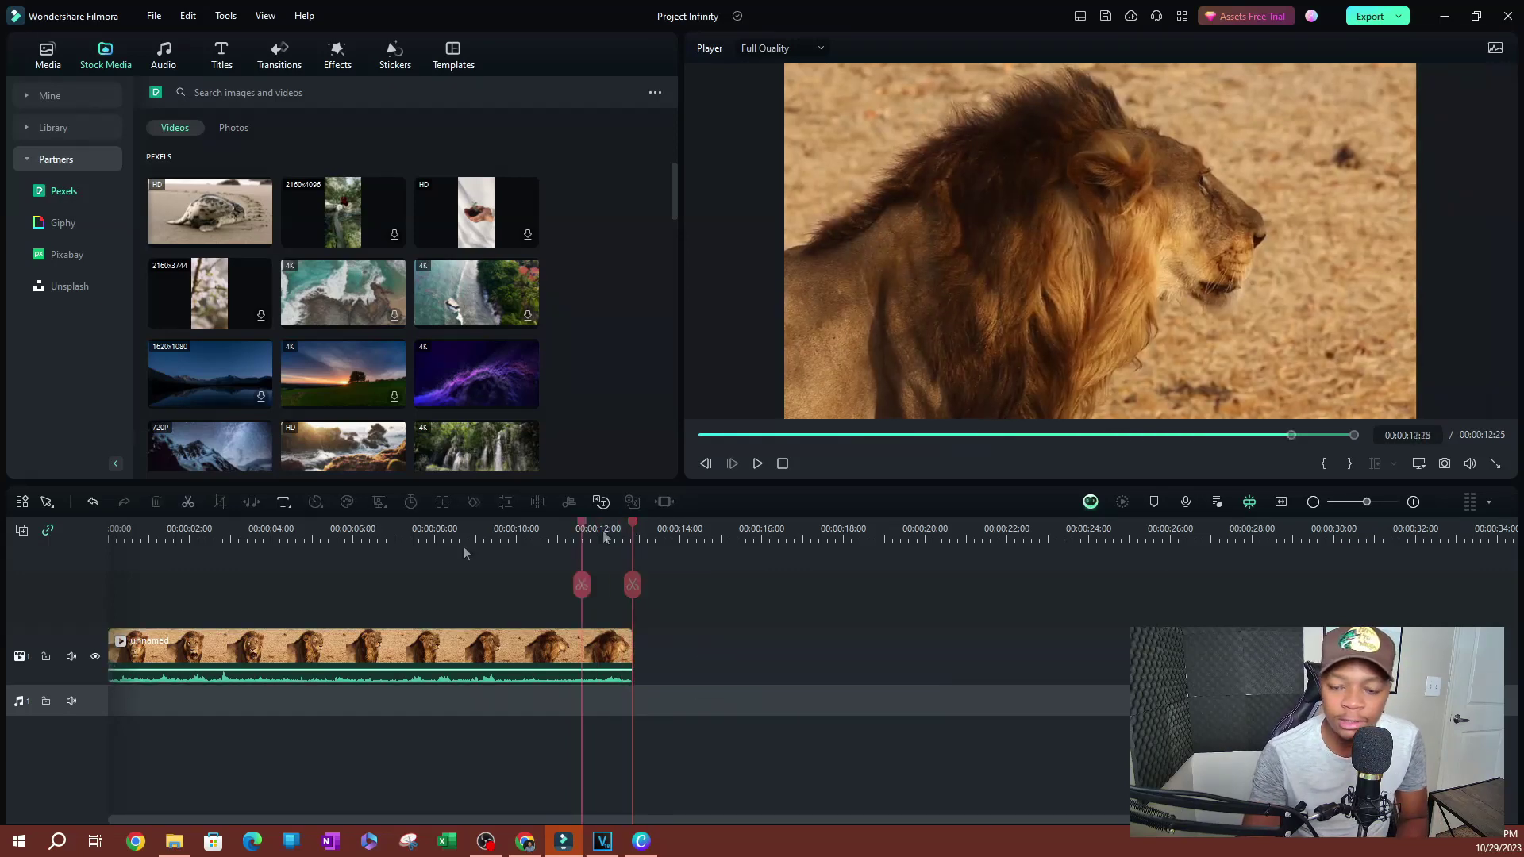
{"action": "left_click", "coordinate": [112, 537]}
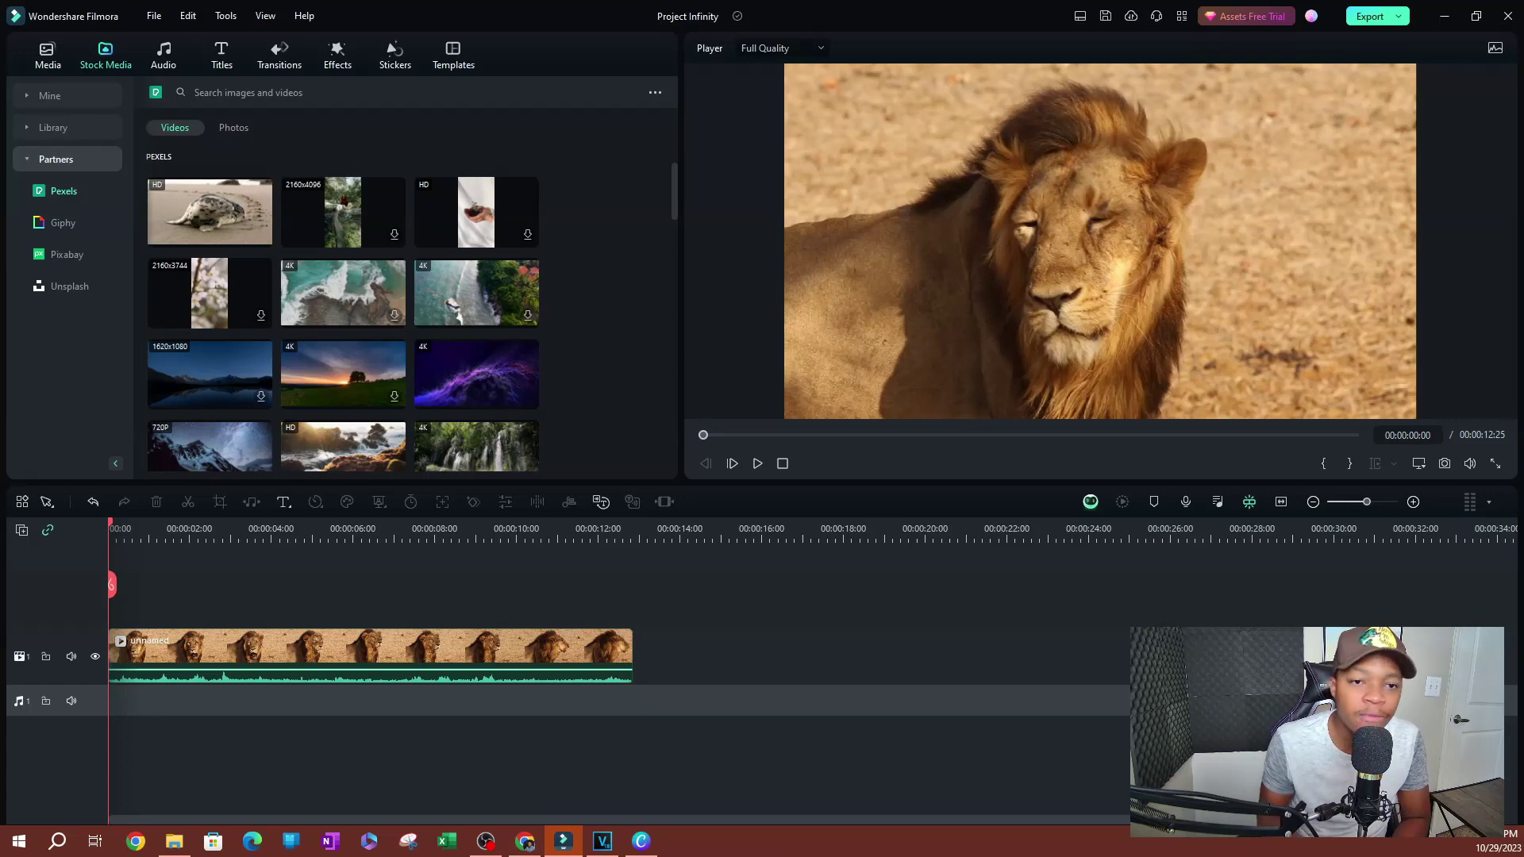
{"action": "left_click", "coordinate": [31, 159]}
Step: Expand the Stock Media library categories and show the Solid Color backgrounds
{"action": "left_click", "coordinate": [47, 54]}
{"action": "left_click", "coordinate": [105, 54]}
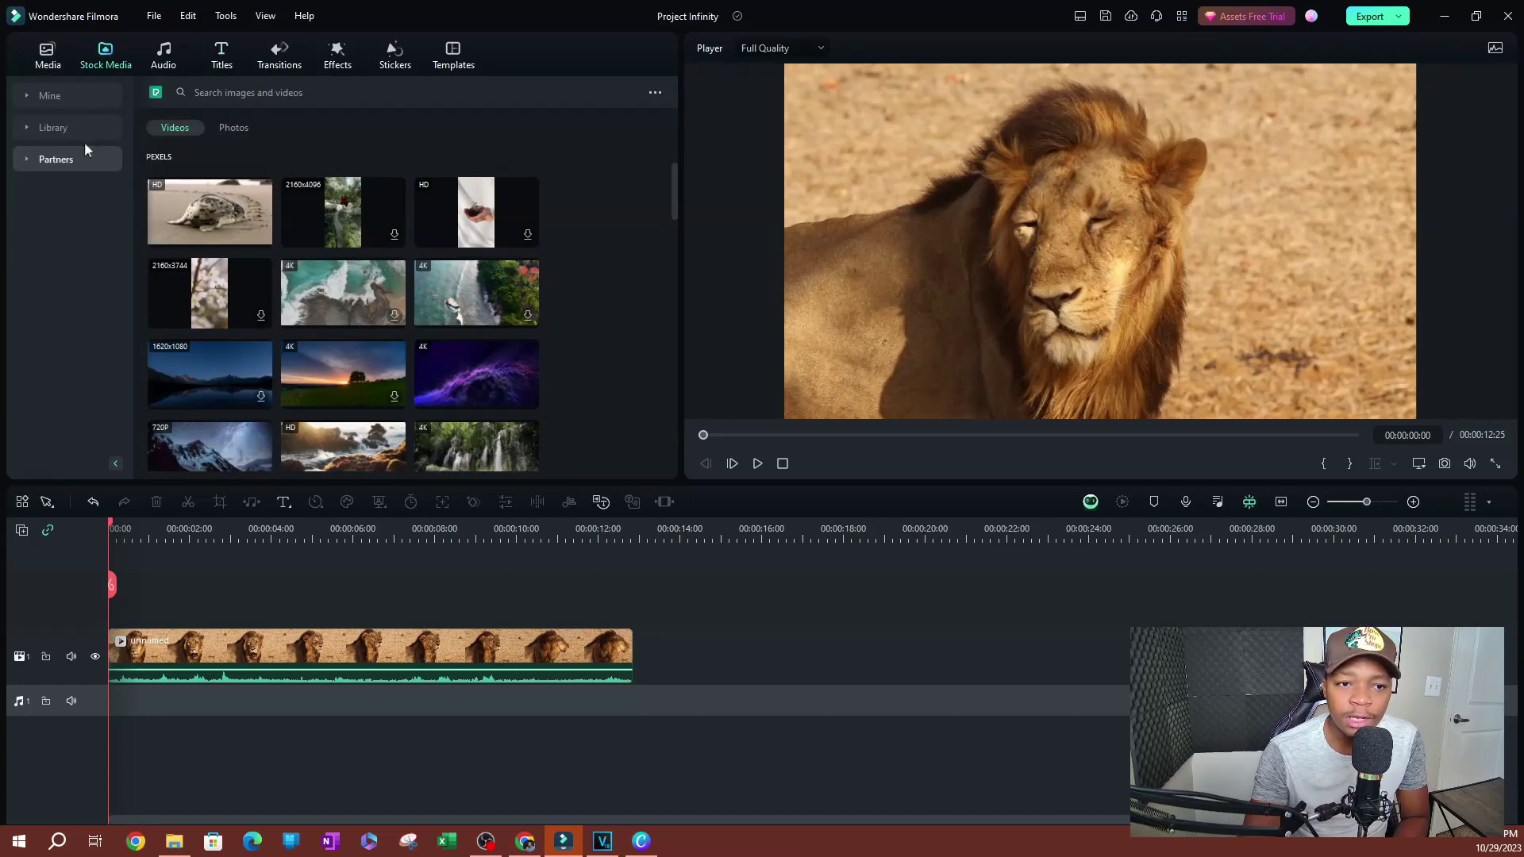
{"action": "left_click", "coordinate": [28, 129]}
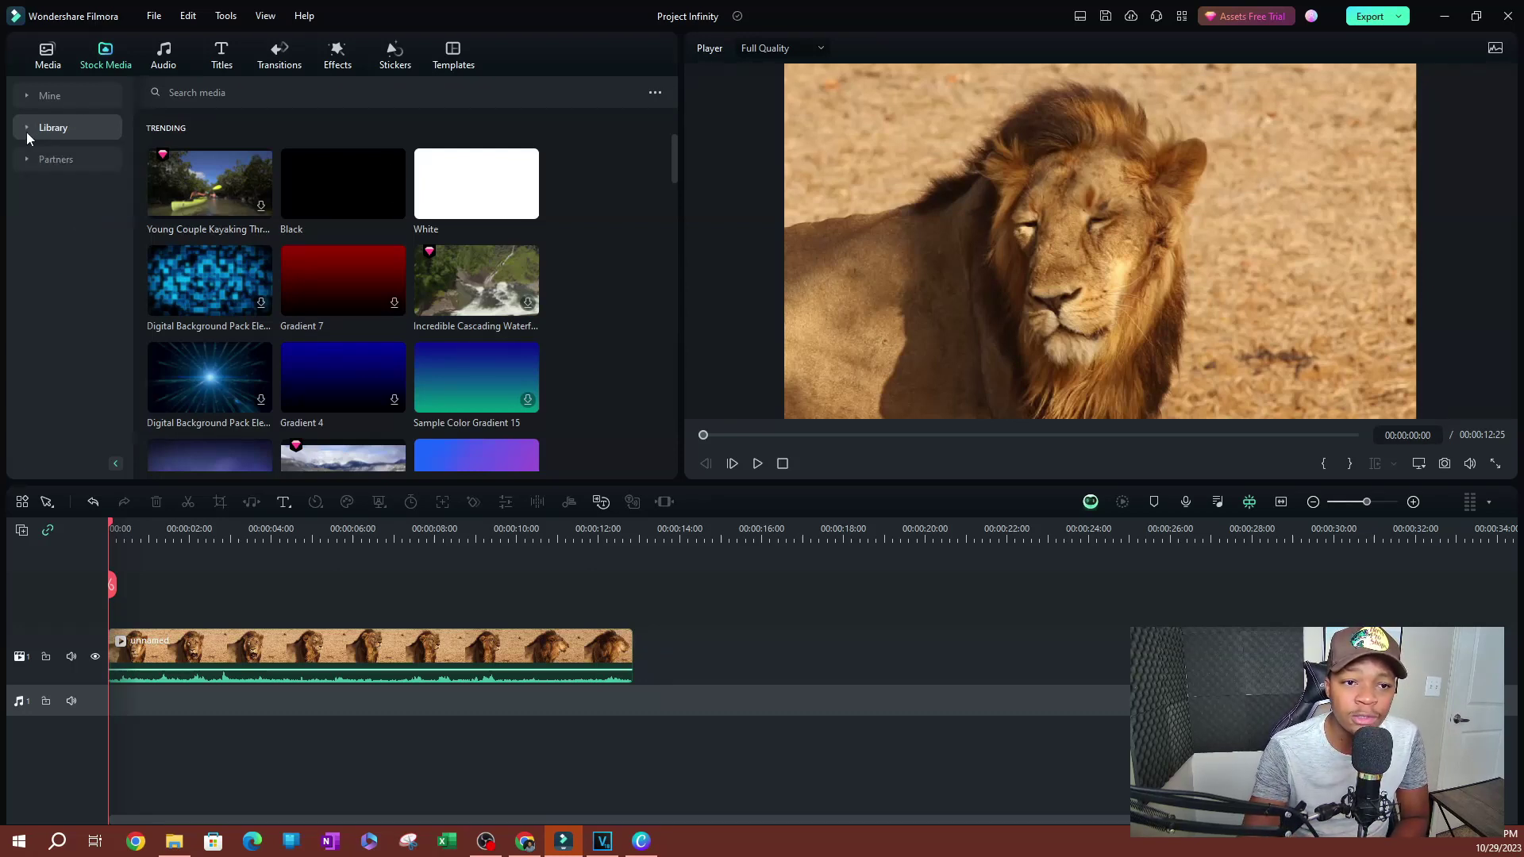
{"action": "left_click", "coordinate": [76, 192]}
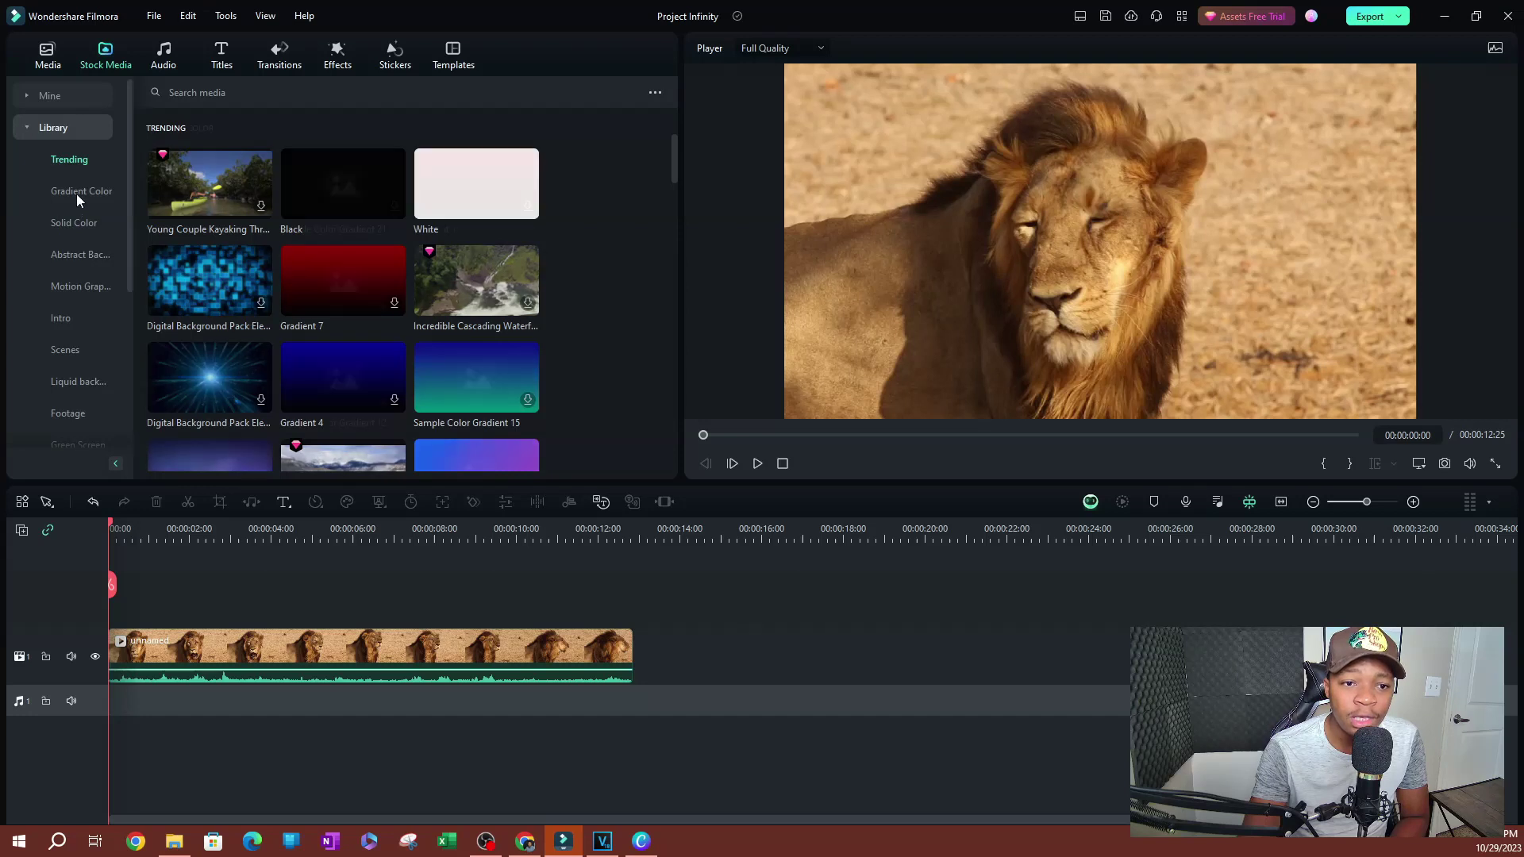
{"action": "left_click", "coordinate": [83, 218]}
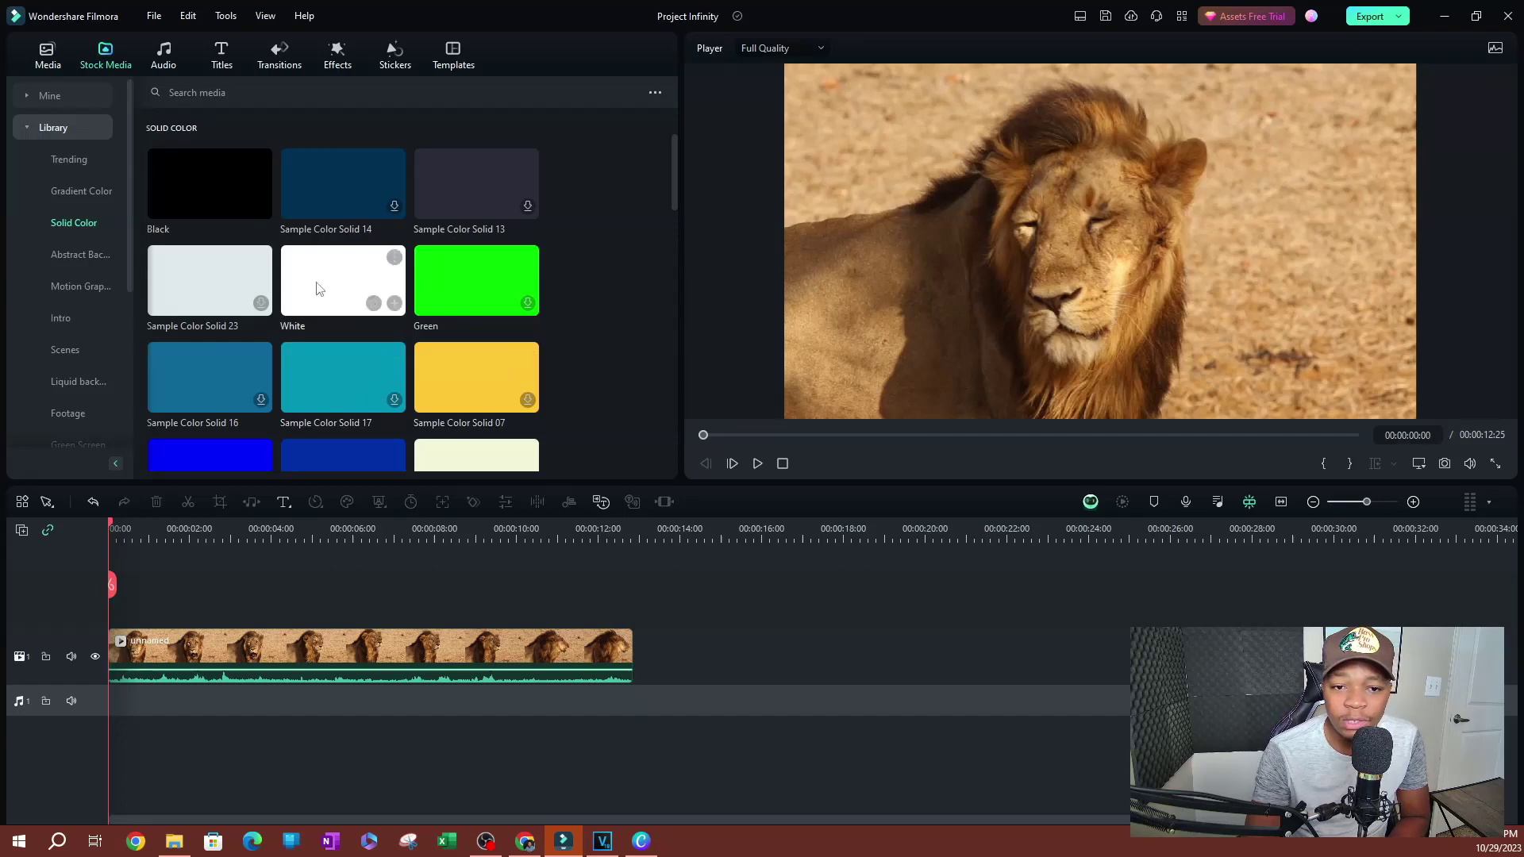
Step: Place the White solid color on a second track above the lion clip
{"action": "scroll", "coordinate": [351, 332], "scroll_direction": "down", "scroll_amount": 3}
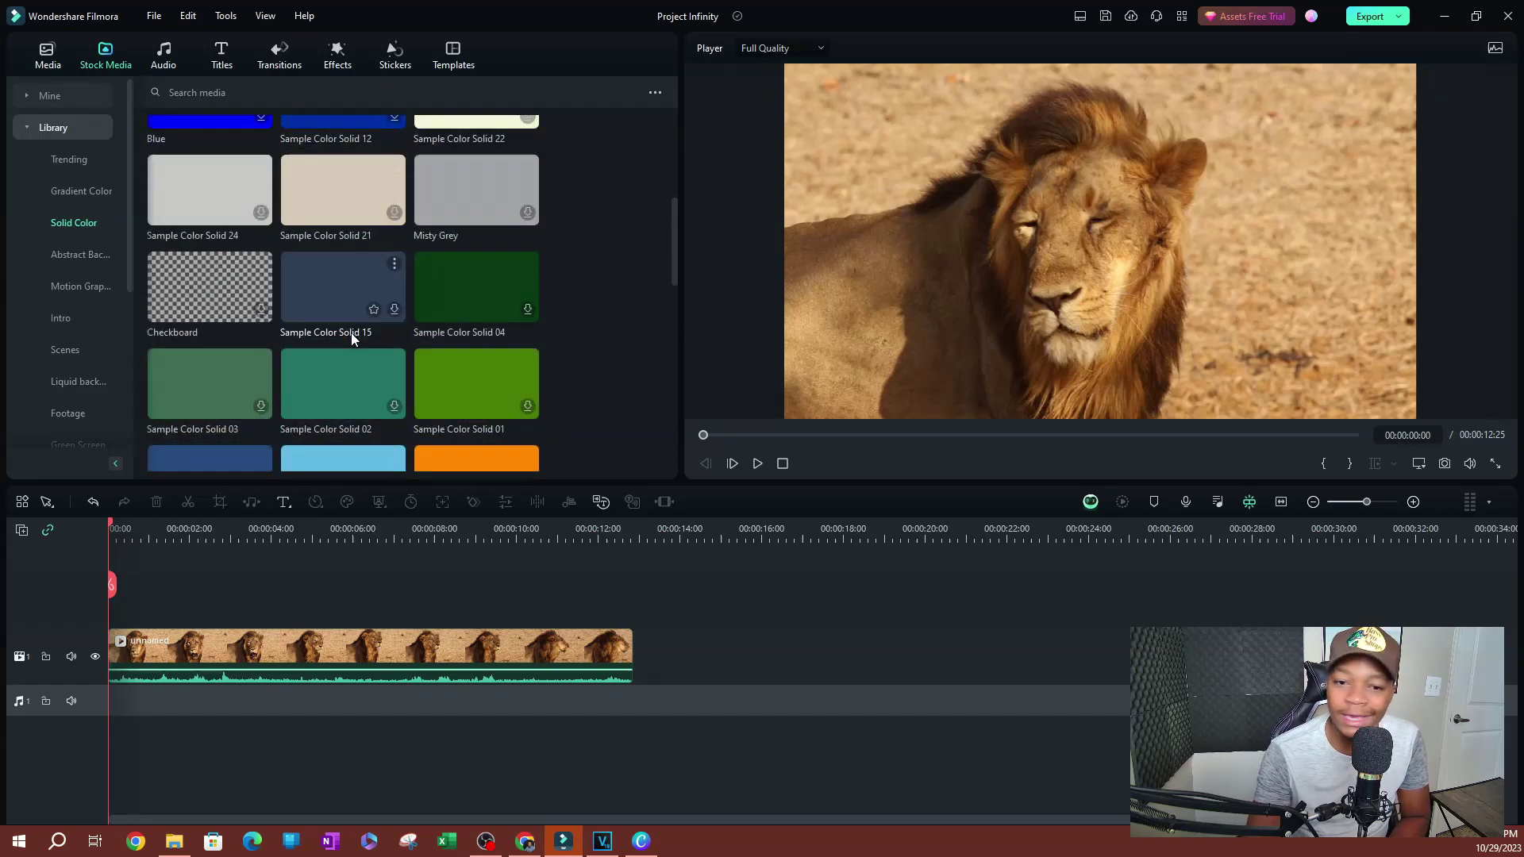
{"action": "scroll", "coordinate": [351, 332], "scroll_direction": "up", "scroll_amount": 3}
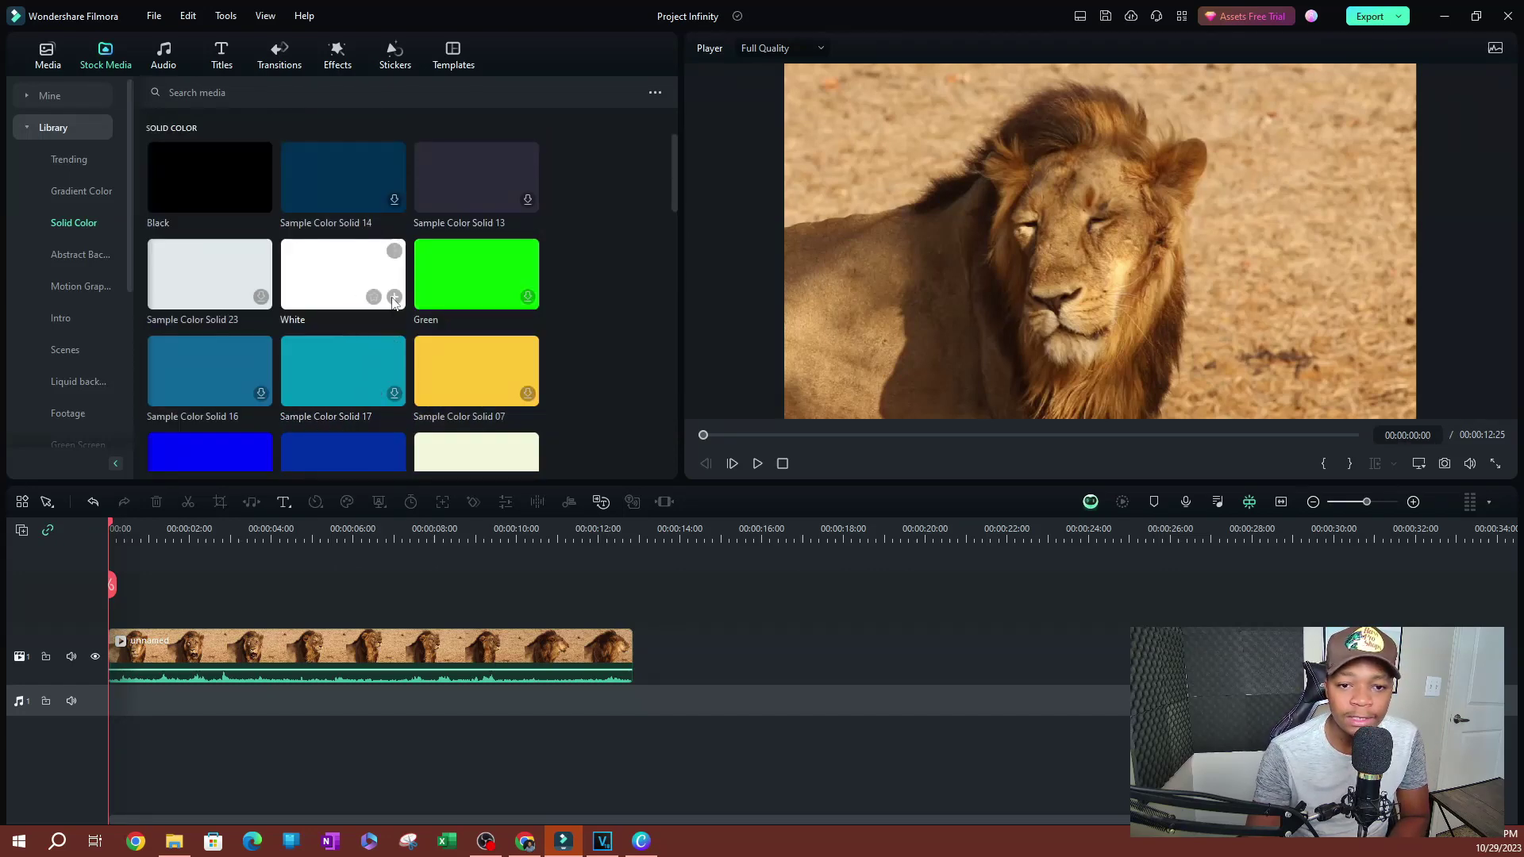
{"action": "left_click_drag", "start_coordinate": [394, 302], "coordinate": [104, 619]}
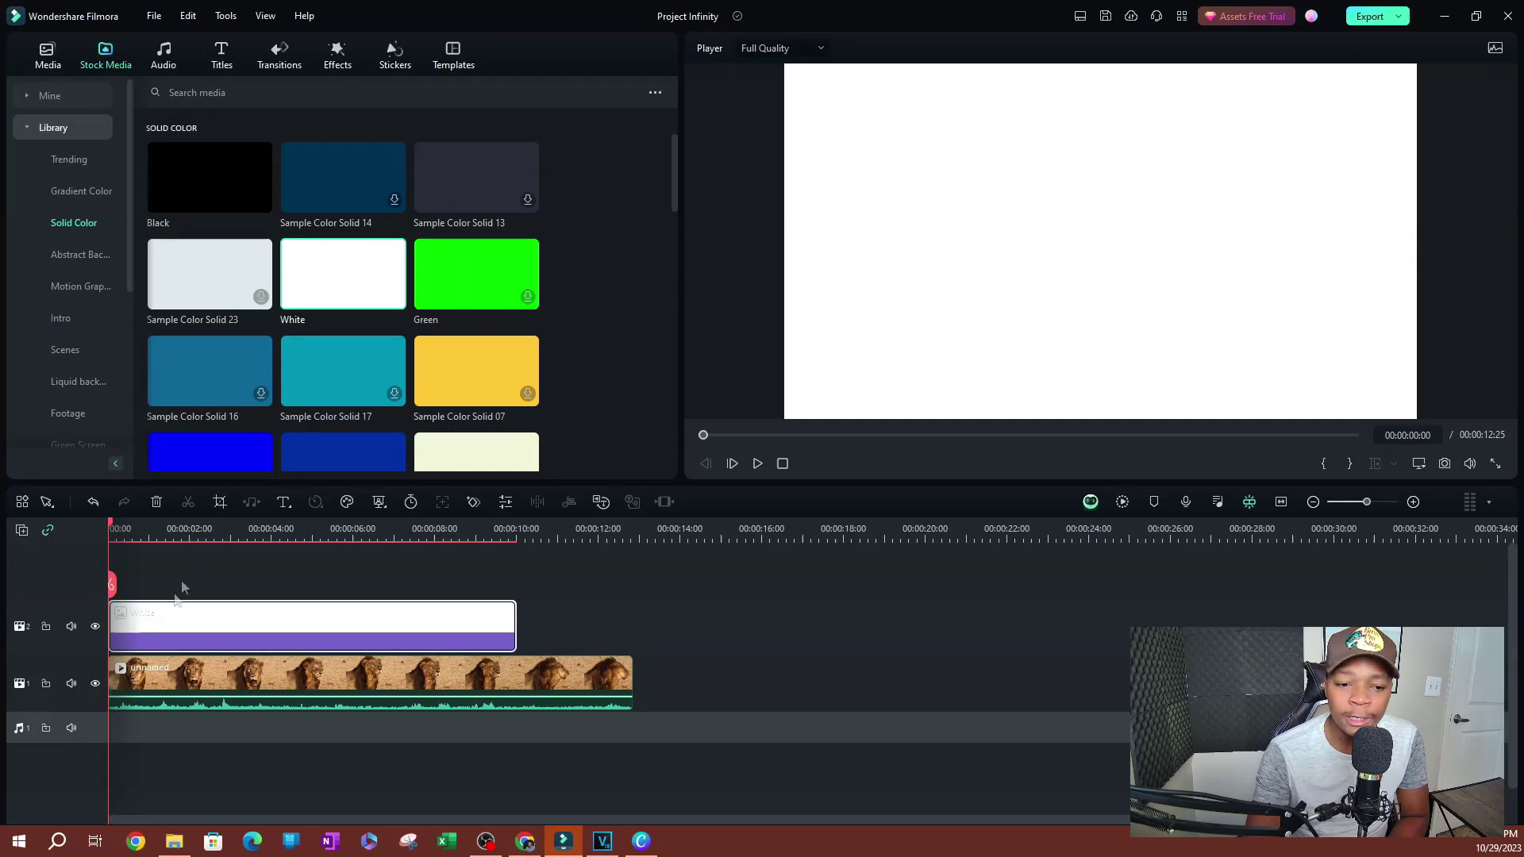
Step: Stretch the White solid clip so it ends with the lion clip at 00:00:12:25
{"action": "left_click", "coordinate": [181, 530]}
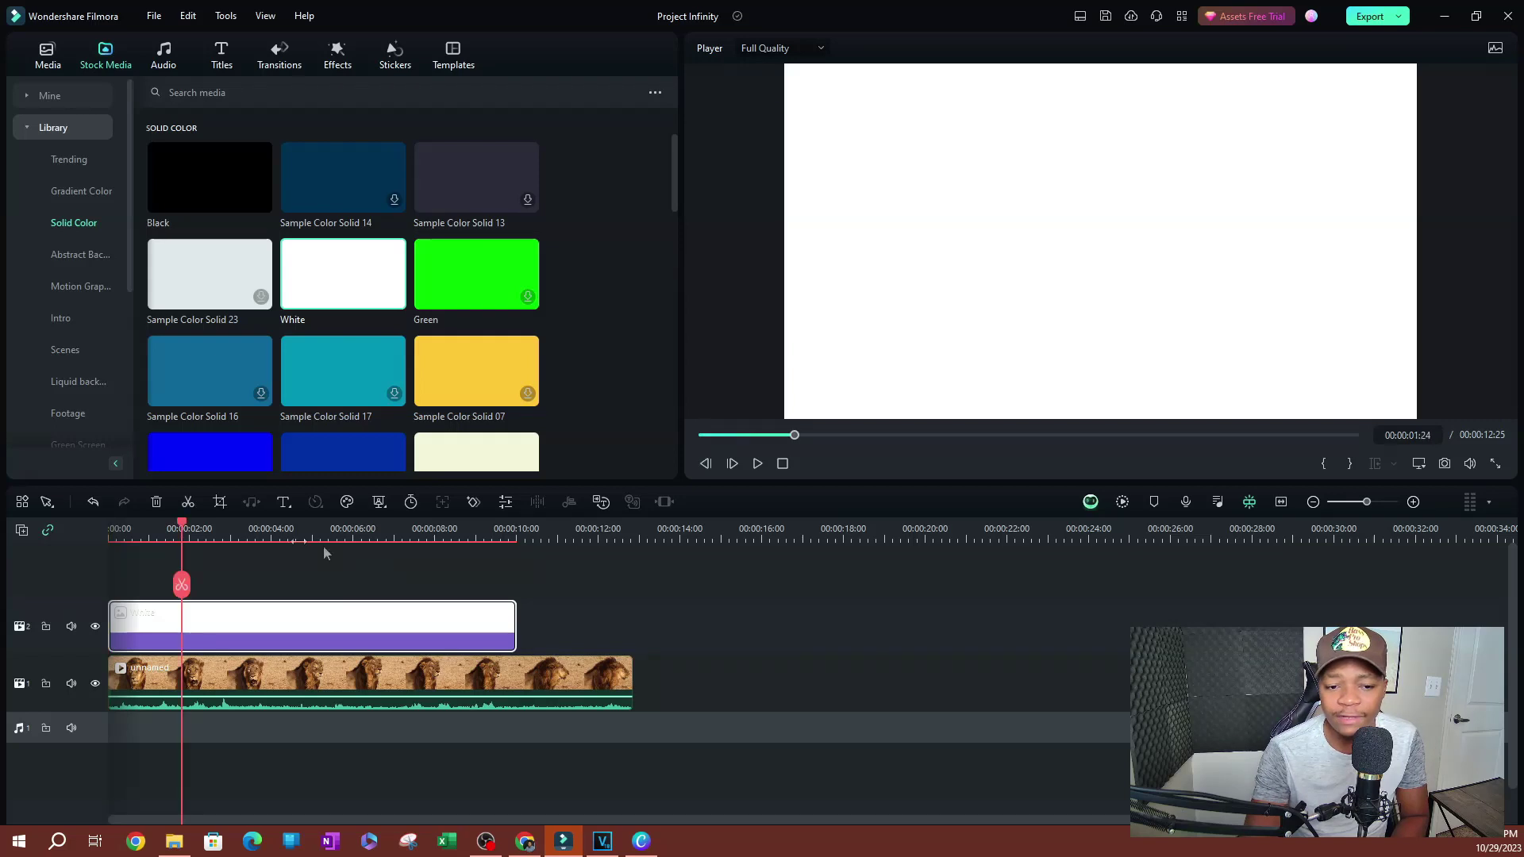
{"action": "left_click_drag", "start_coordinate": [516, 631], "coordinate": [624, 670]}
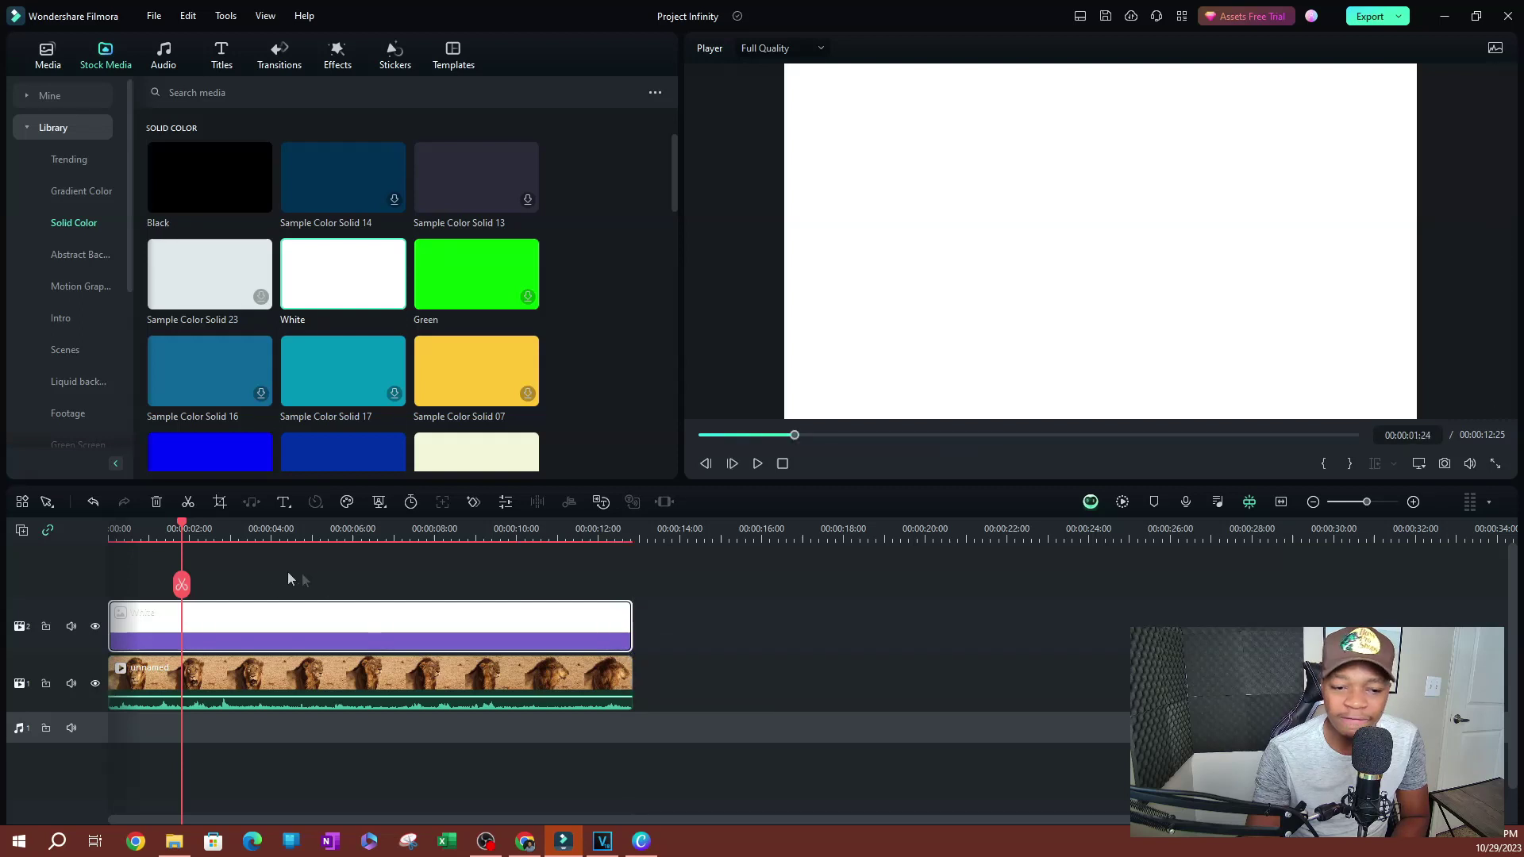
Step: Set the White clip's Scale Y to 4.01% and Position Y to -520, forming a bottom bar
{"action": "double_click", "coordinate": [228, 628]}
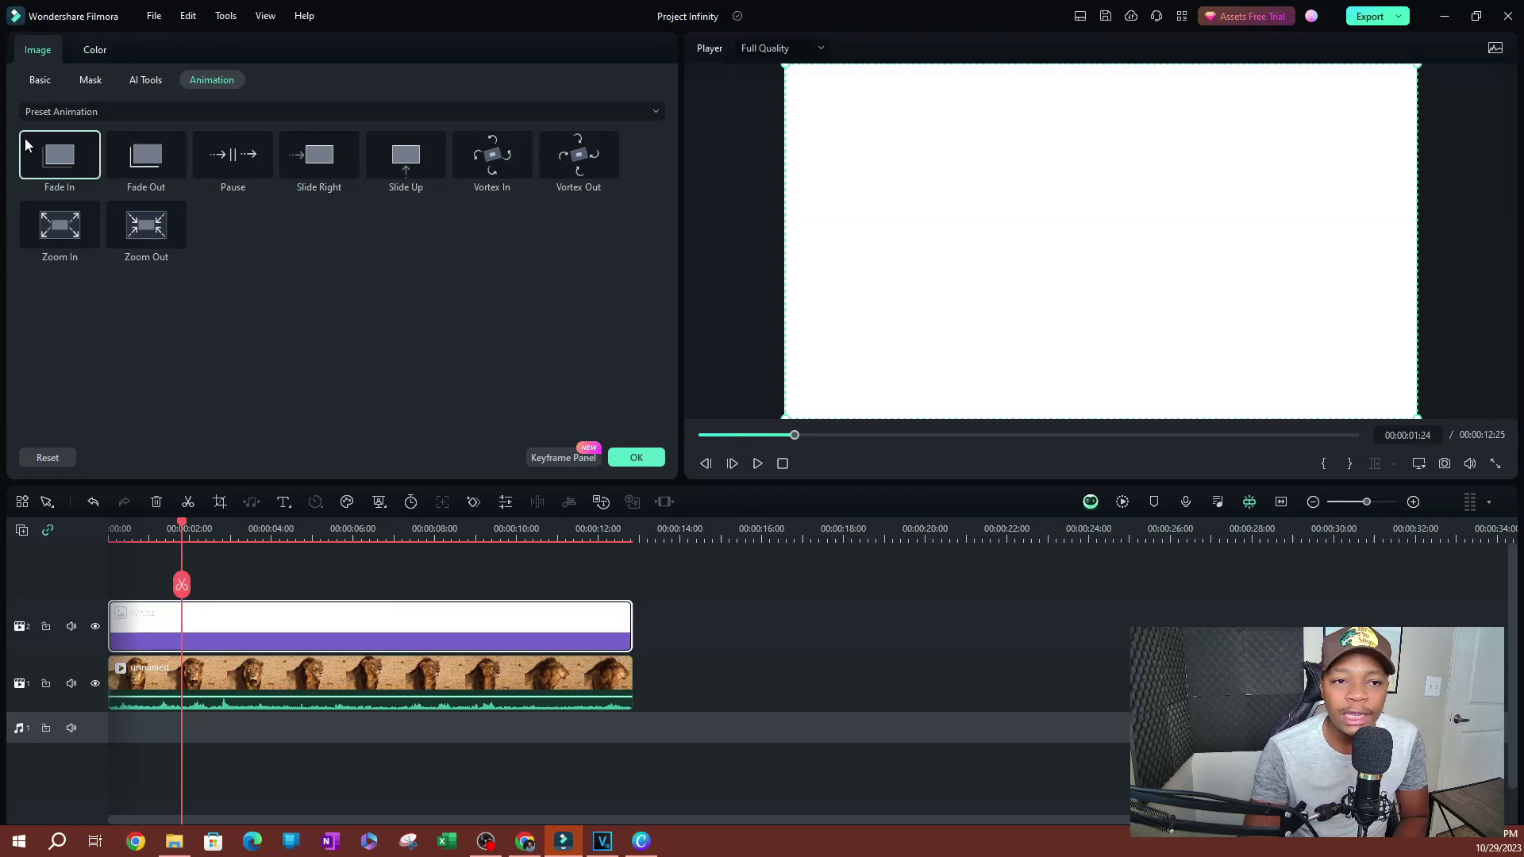
{"action": "left_click", "coordinate": [46, 80]}
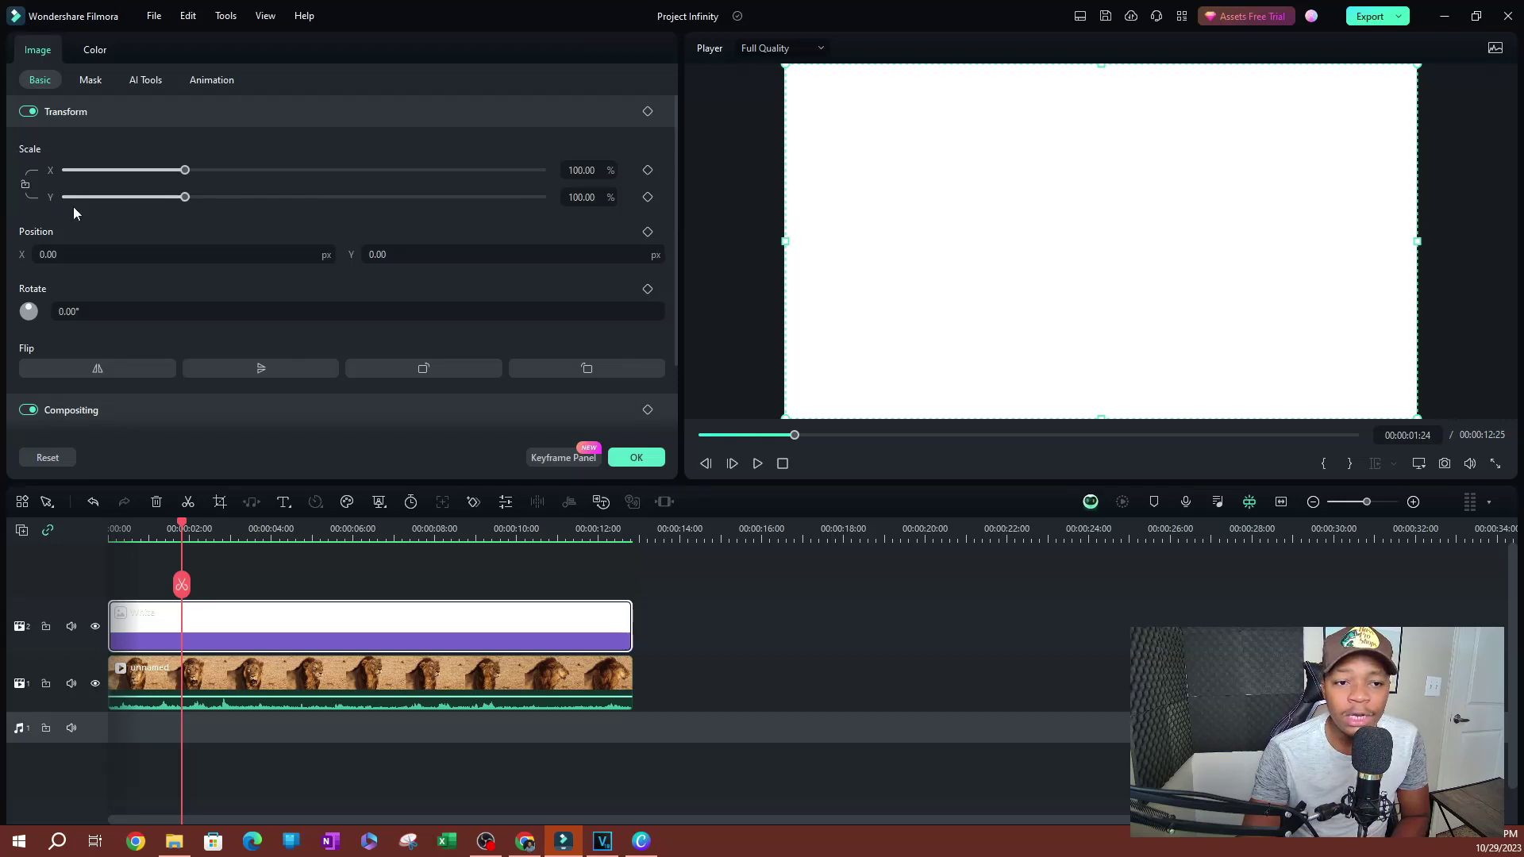
{"action": "left_click_drag", "start_coordinate": [184, 197], "coordinate": [72, 208]}
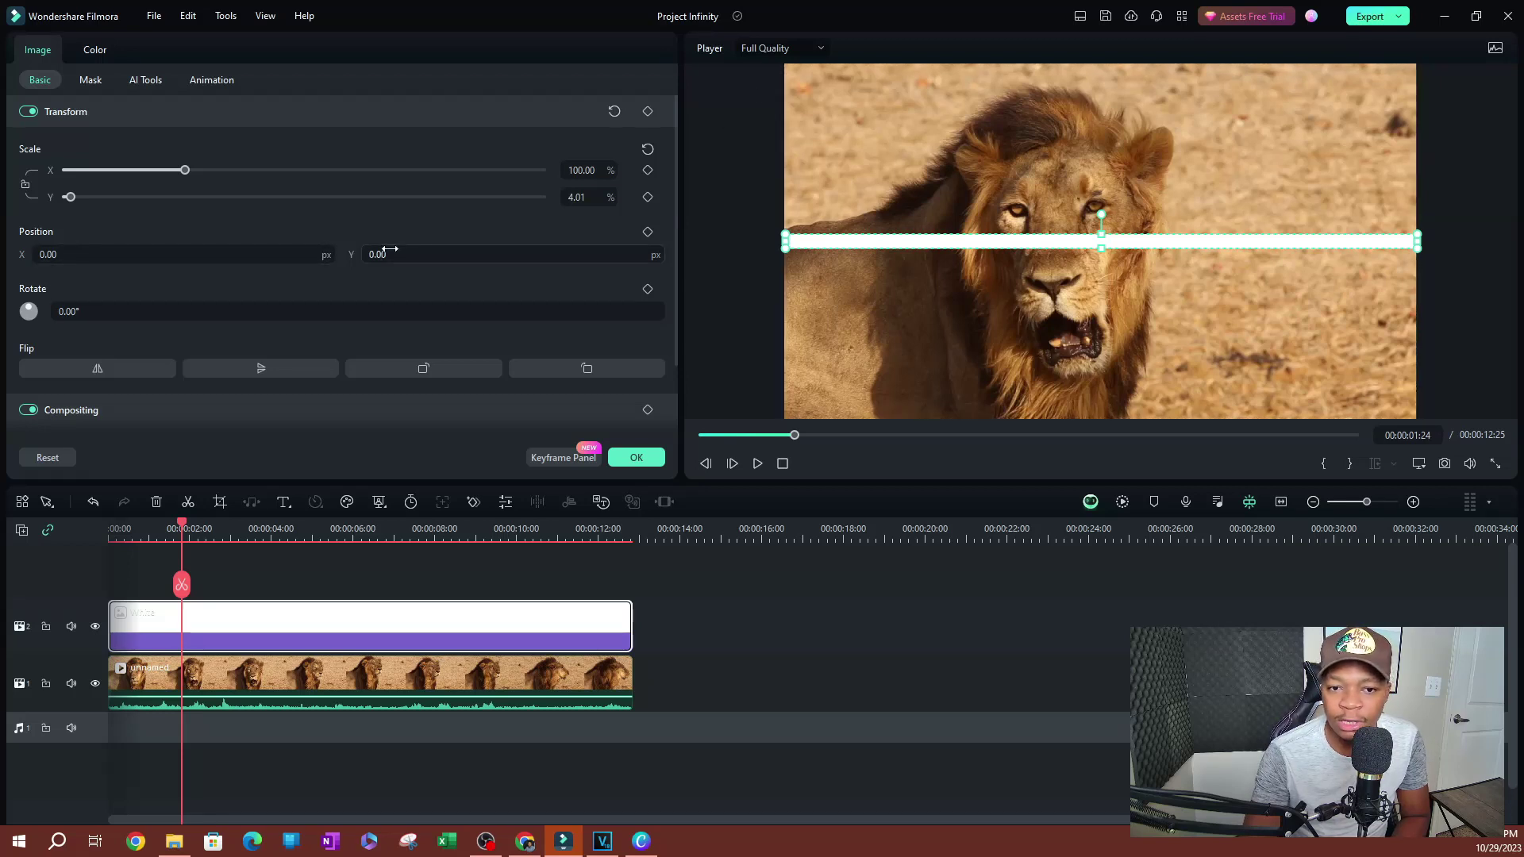
{"action": "mouse_move", "coordinate": [374, 248]}
{"action": "left_mouse_down"}
{"action": "mouse_move", "coordinate": [389, 248]}
{"action": "mouse_move", "coordinate": [27, 248]}
{"action": "mouse_move", "coordinate": [378, 254]}
{"action": "mouse_move", "coordinate": [364, 254]}
{"action": "left_mouse_up"}
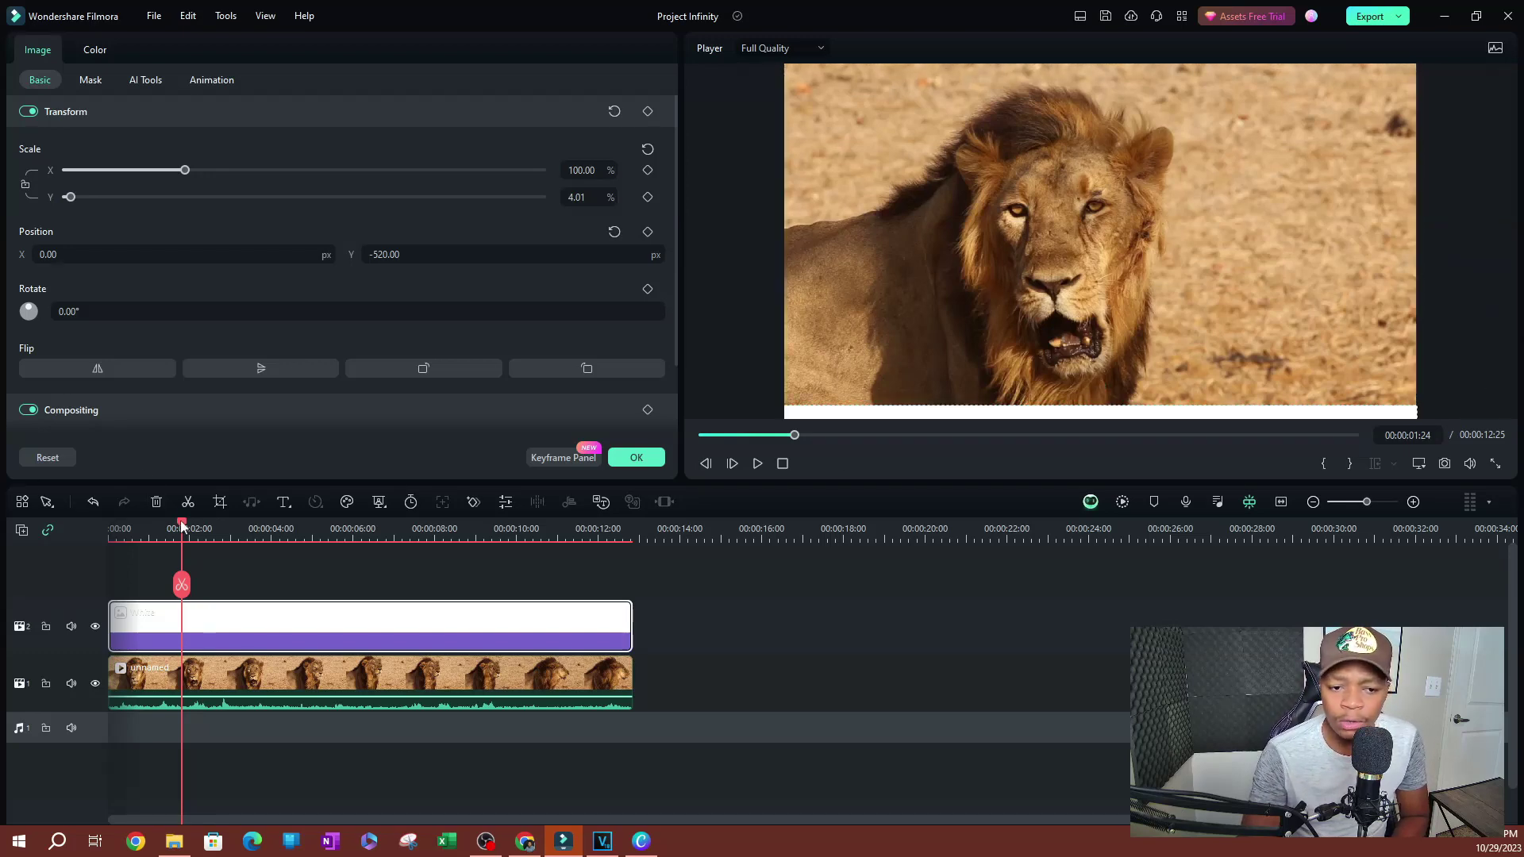
{"action": "left_click_drag", "start_coordinate": [183, 527], "coordinate": [68, 519]}
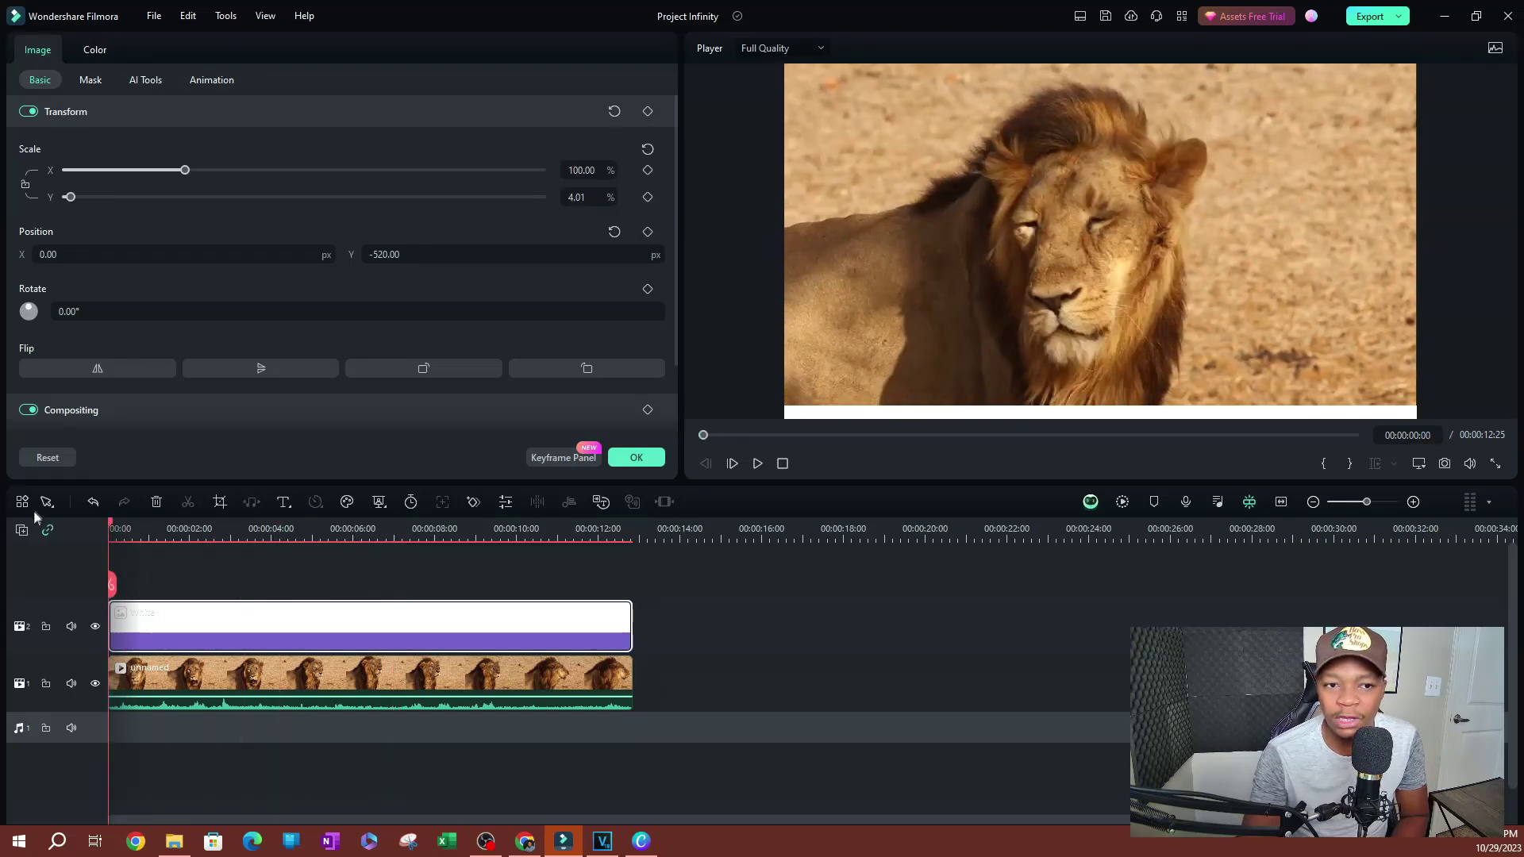
{"action": "left_click", "coordinate": [214, 81]}
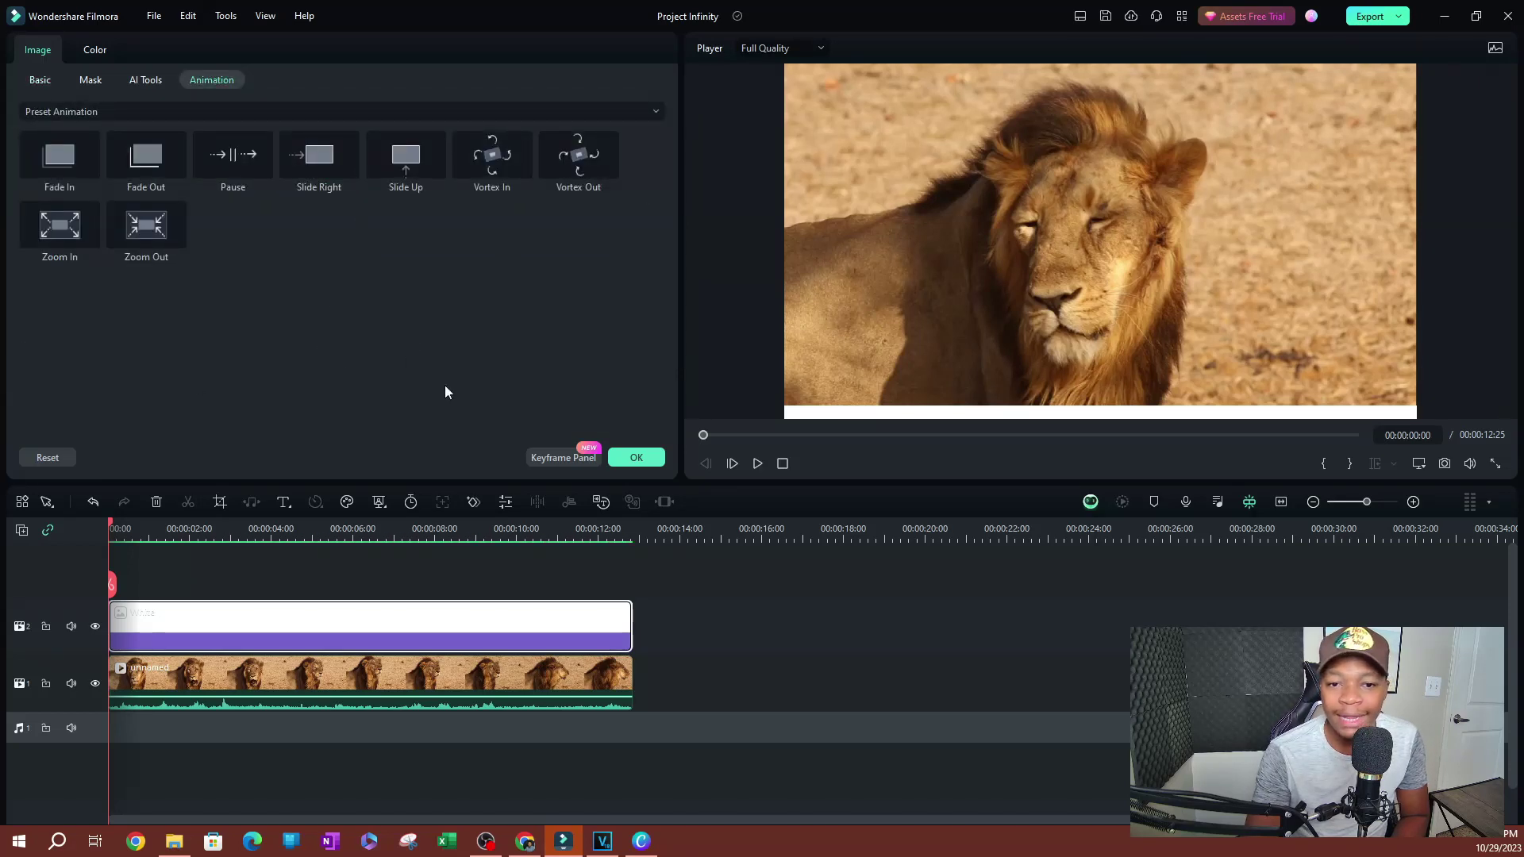
Step: Apply the Slide Right animation preset to the white bar and preview it
{"action": "double_click", "coordinate": [322, 154]}
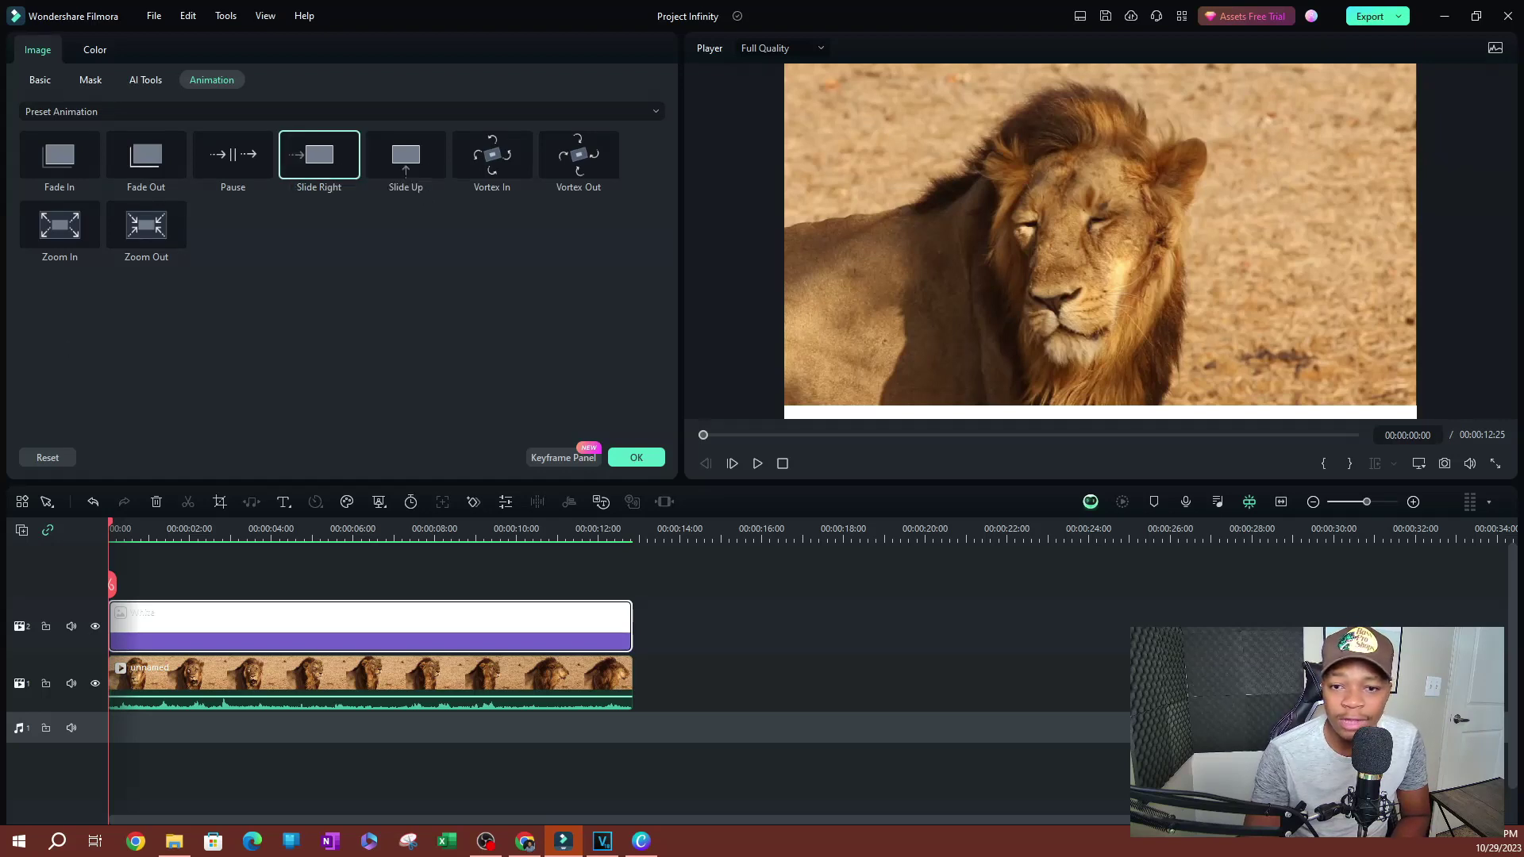
{"action": "double_click", "coordinate": [302, 187]}
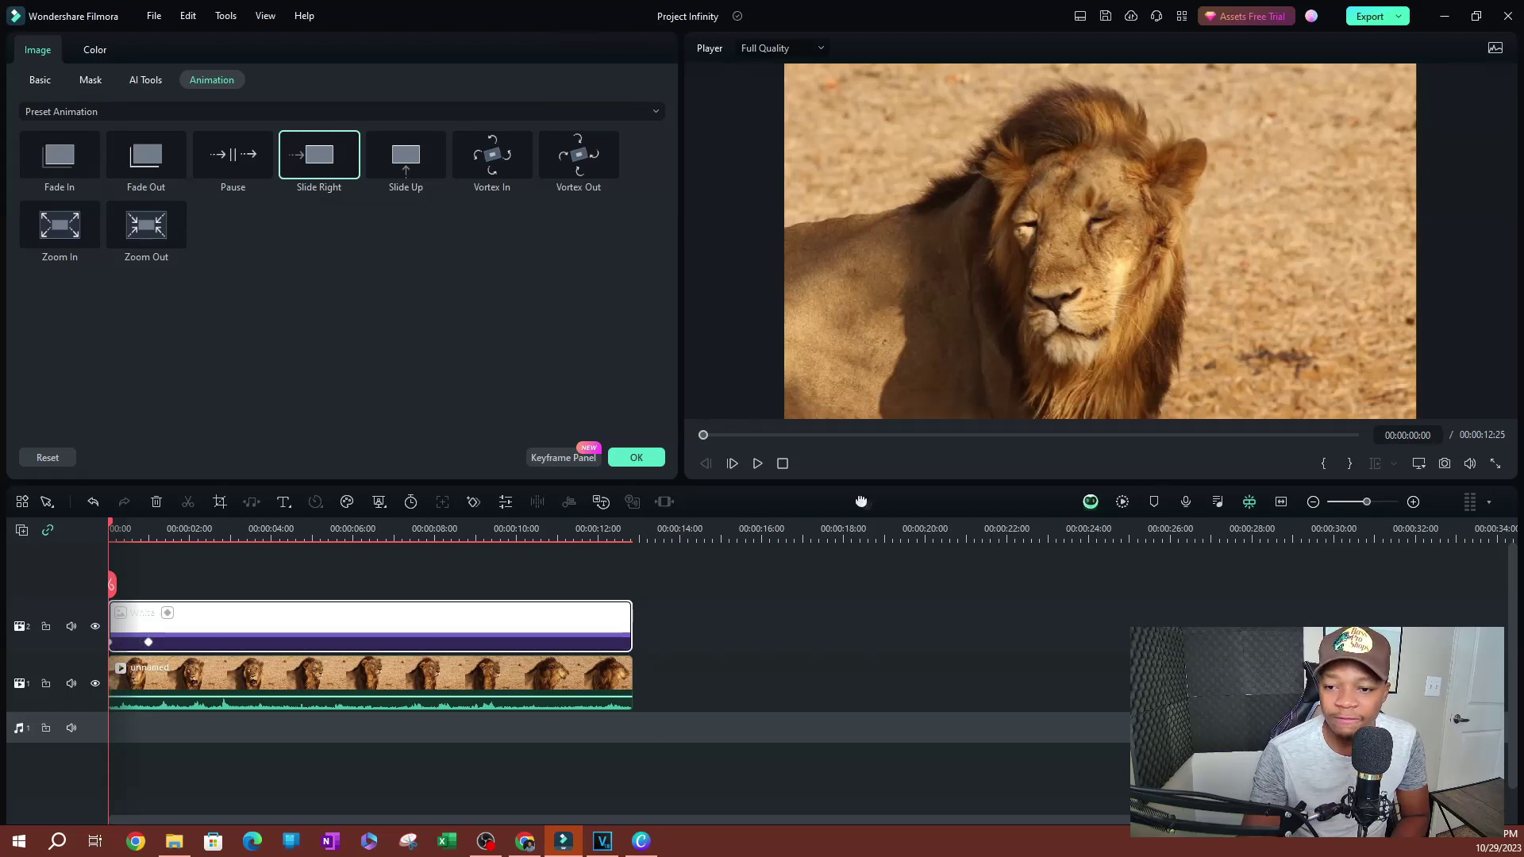
{"action": "left_click", "coordinate": [758, 463]}
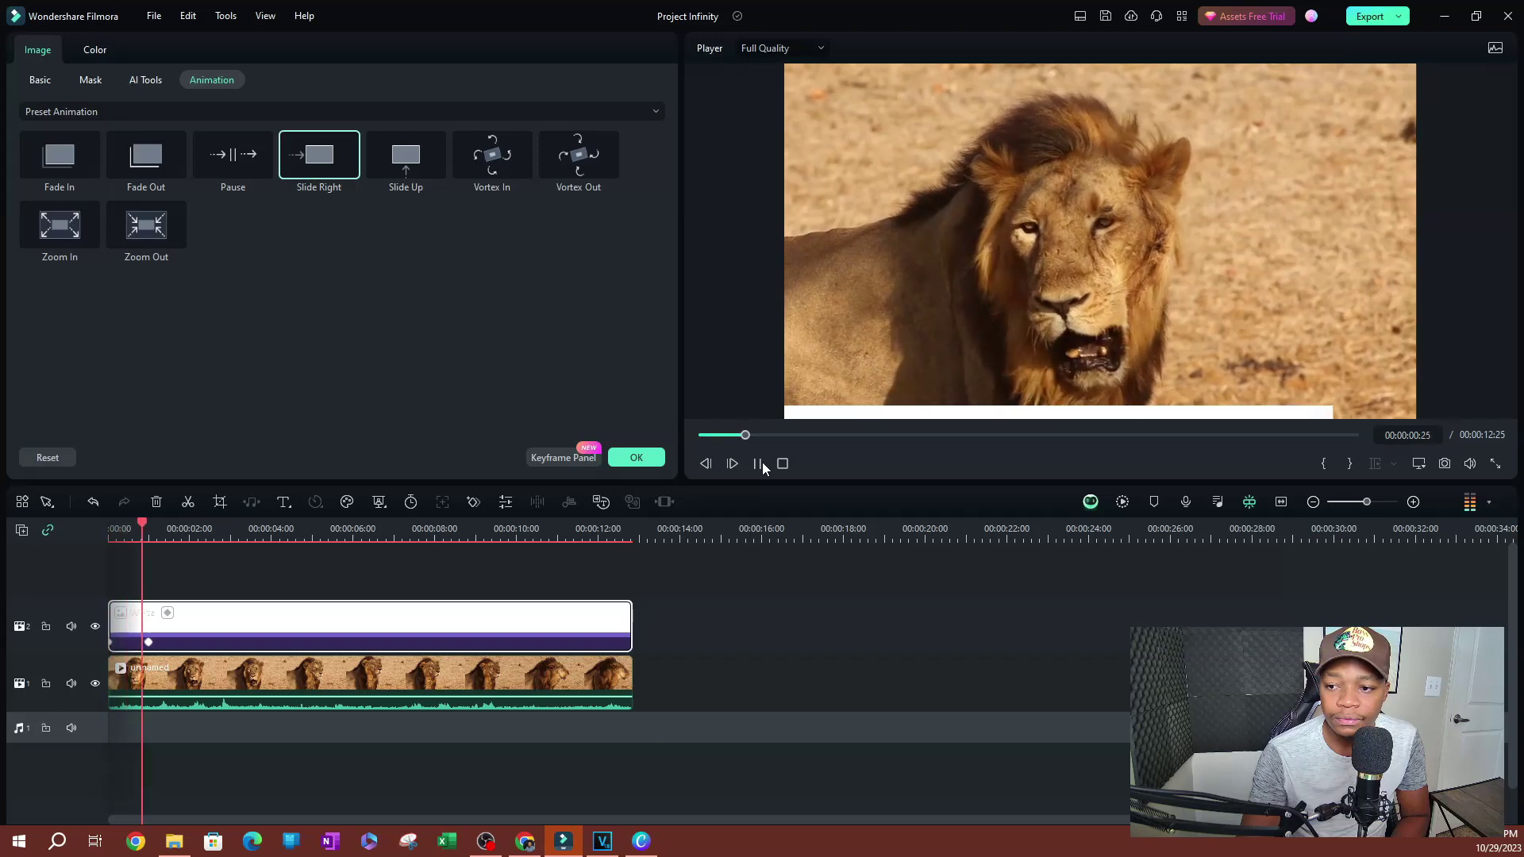
{"action": "left_click", "coordinate": [757, 466]}
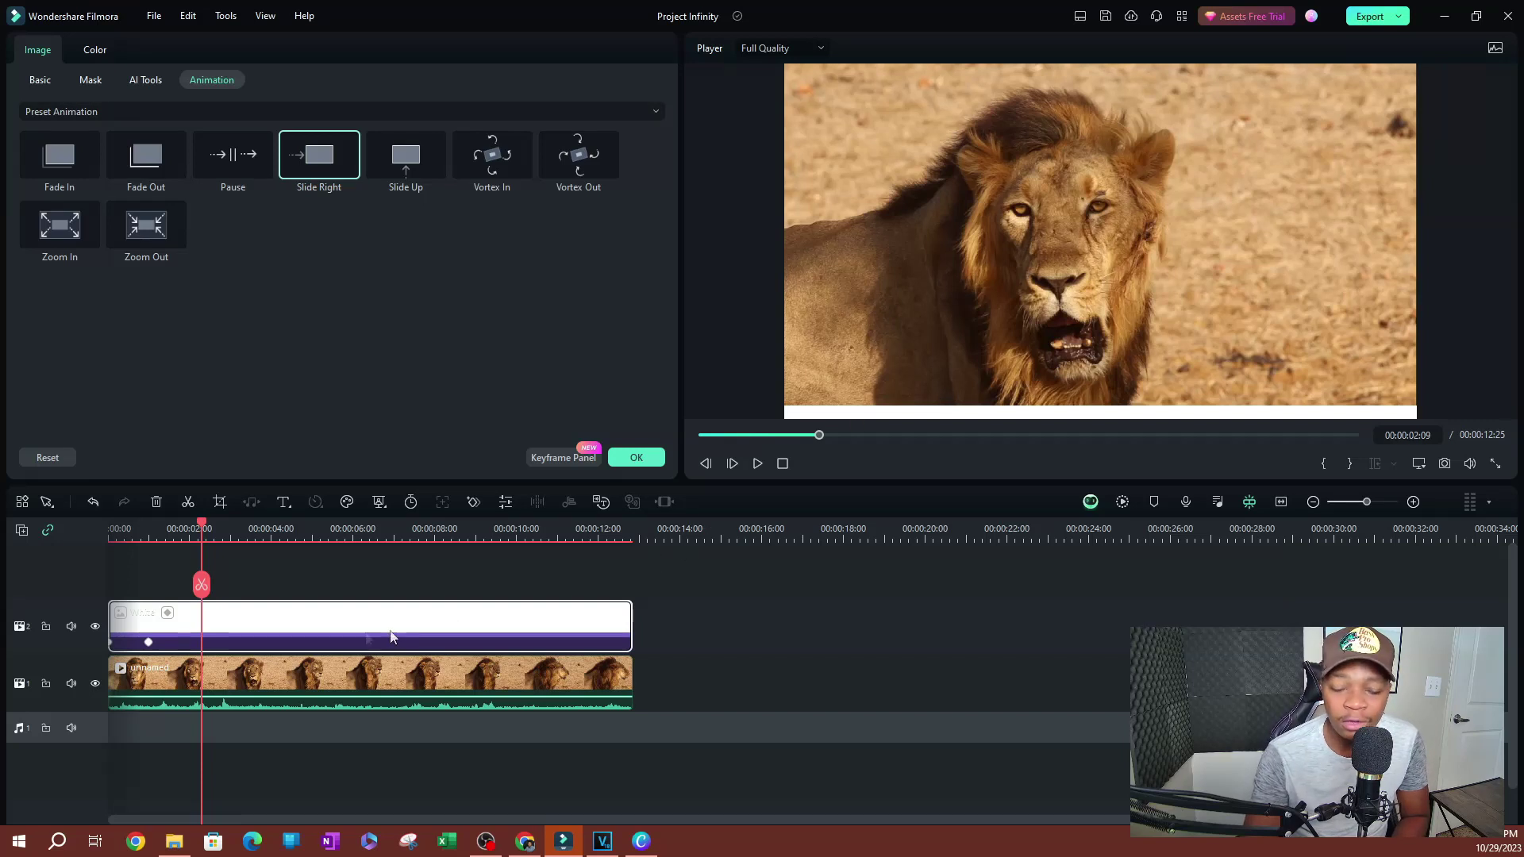
Step: Extend the Slide Right animation to the clip's 00:00:12:25 end and play from the start
{"action": "left_click_drag", "start_coordinate": [205, 529], "coordinate": [144, 530]}
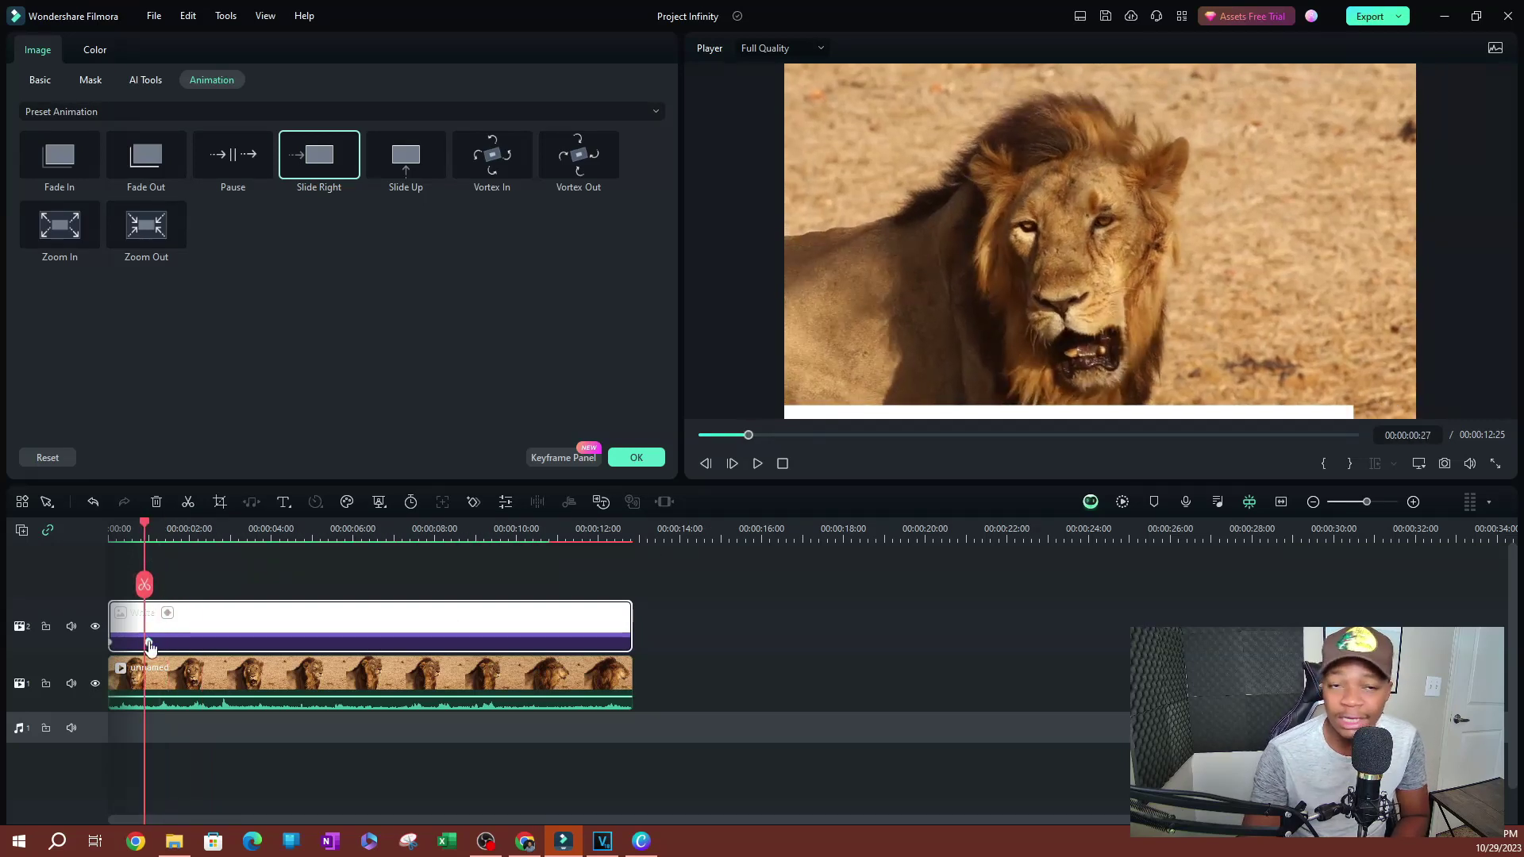
{"action": "key", "text": "Right"}
{"action": "key", "text": "Right"}
{"action": "key", "text": "Right"}
{"action": "left_click_drag", "start_coordinate": [221, 642], "coordinate": [635, 649]}
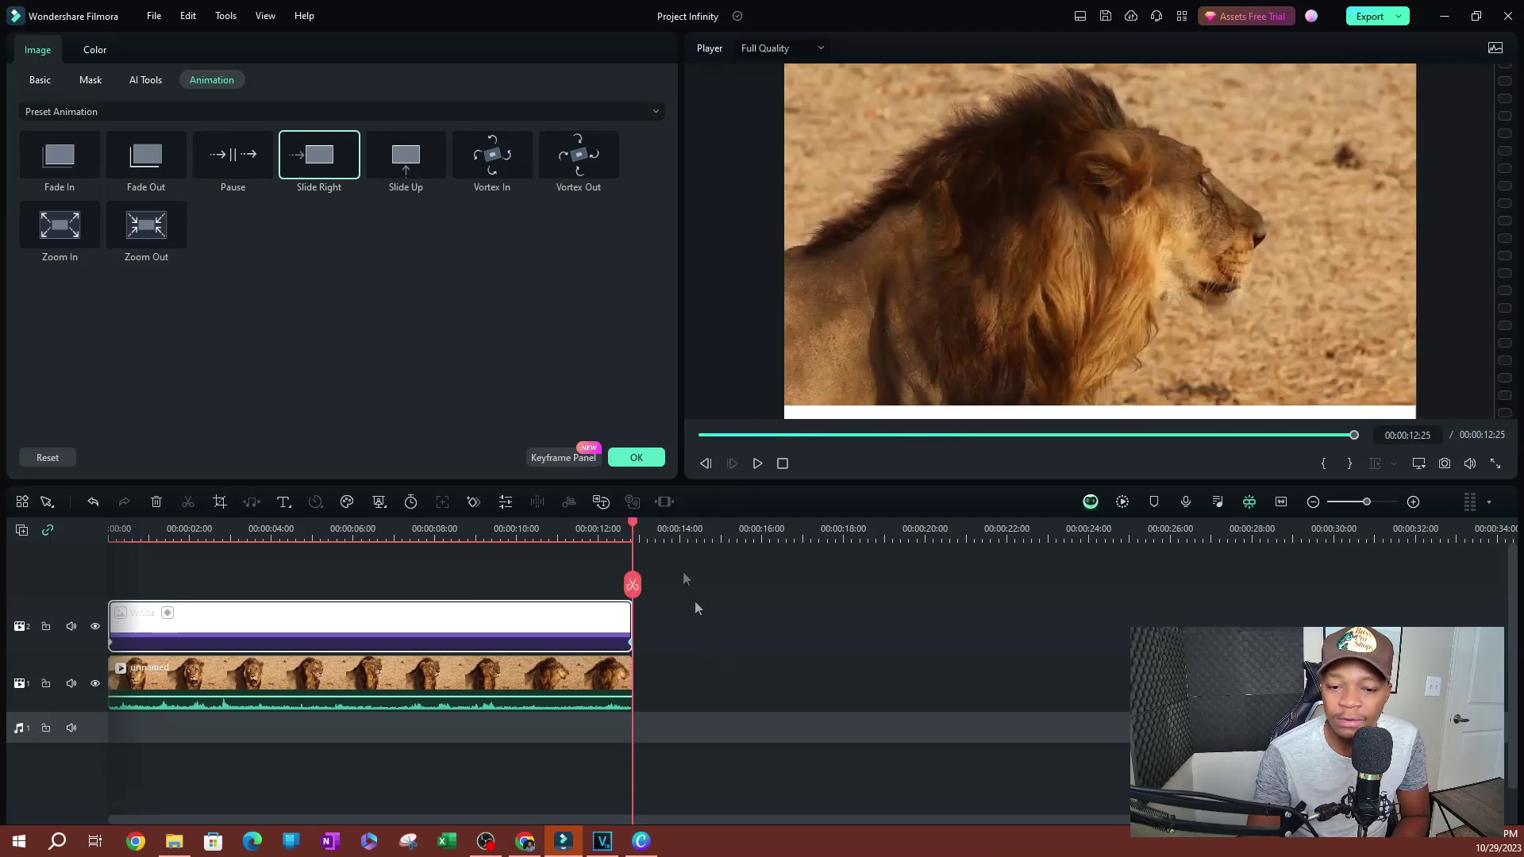
{"action": "key", "text": "space"}
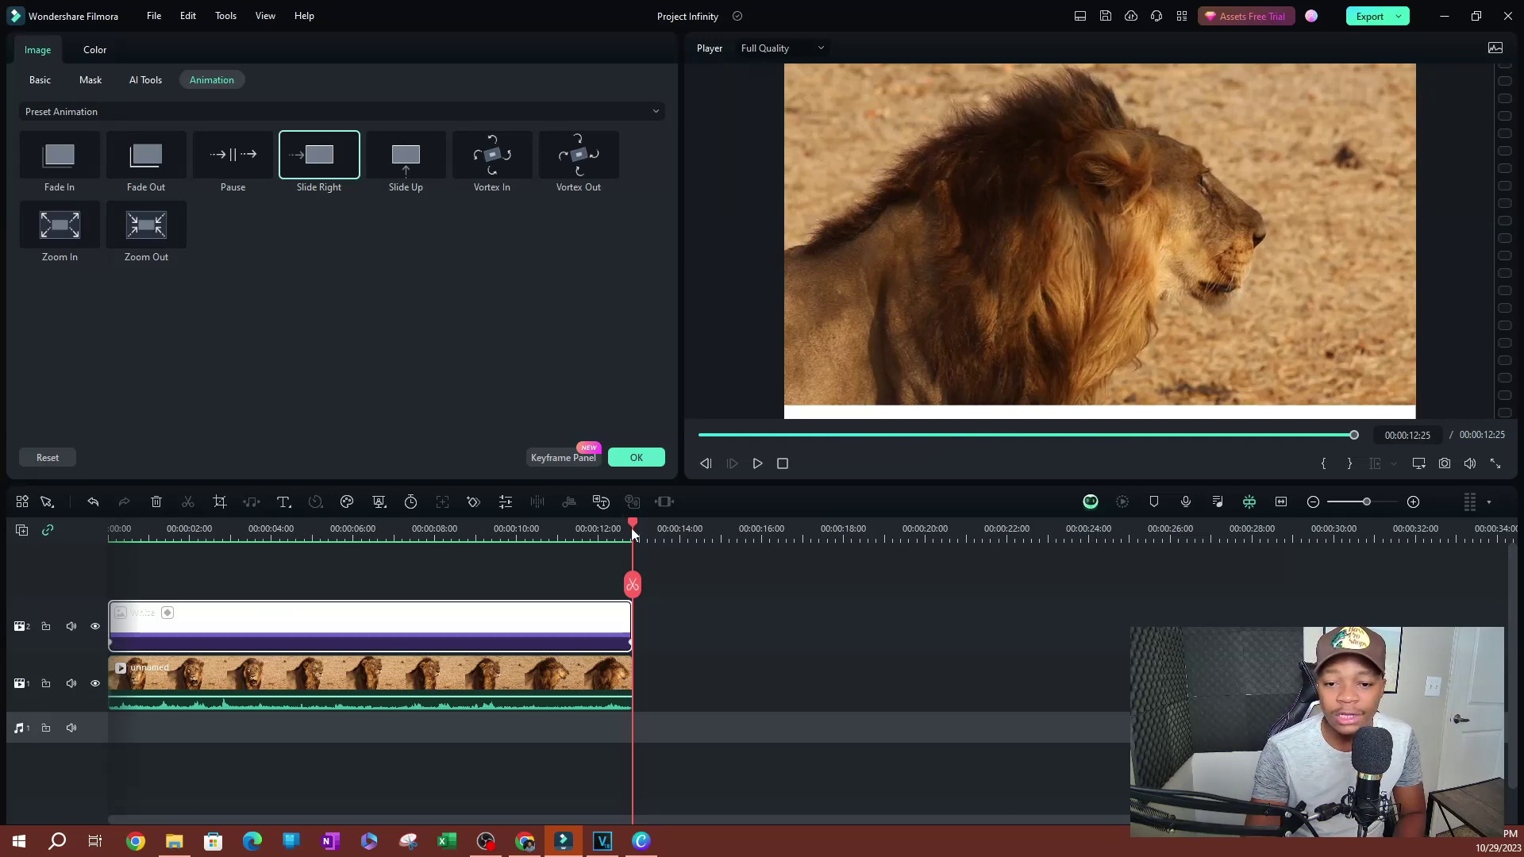
Step: Scrub to 00:00:04:04 to confirm the bar reaches about a third across
{"action": "left_click_drag", "start_coordinate": [633, 535], "coordinate": [277, 575]}
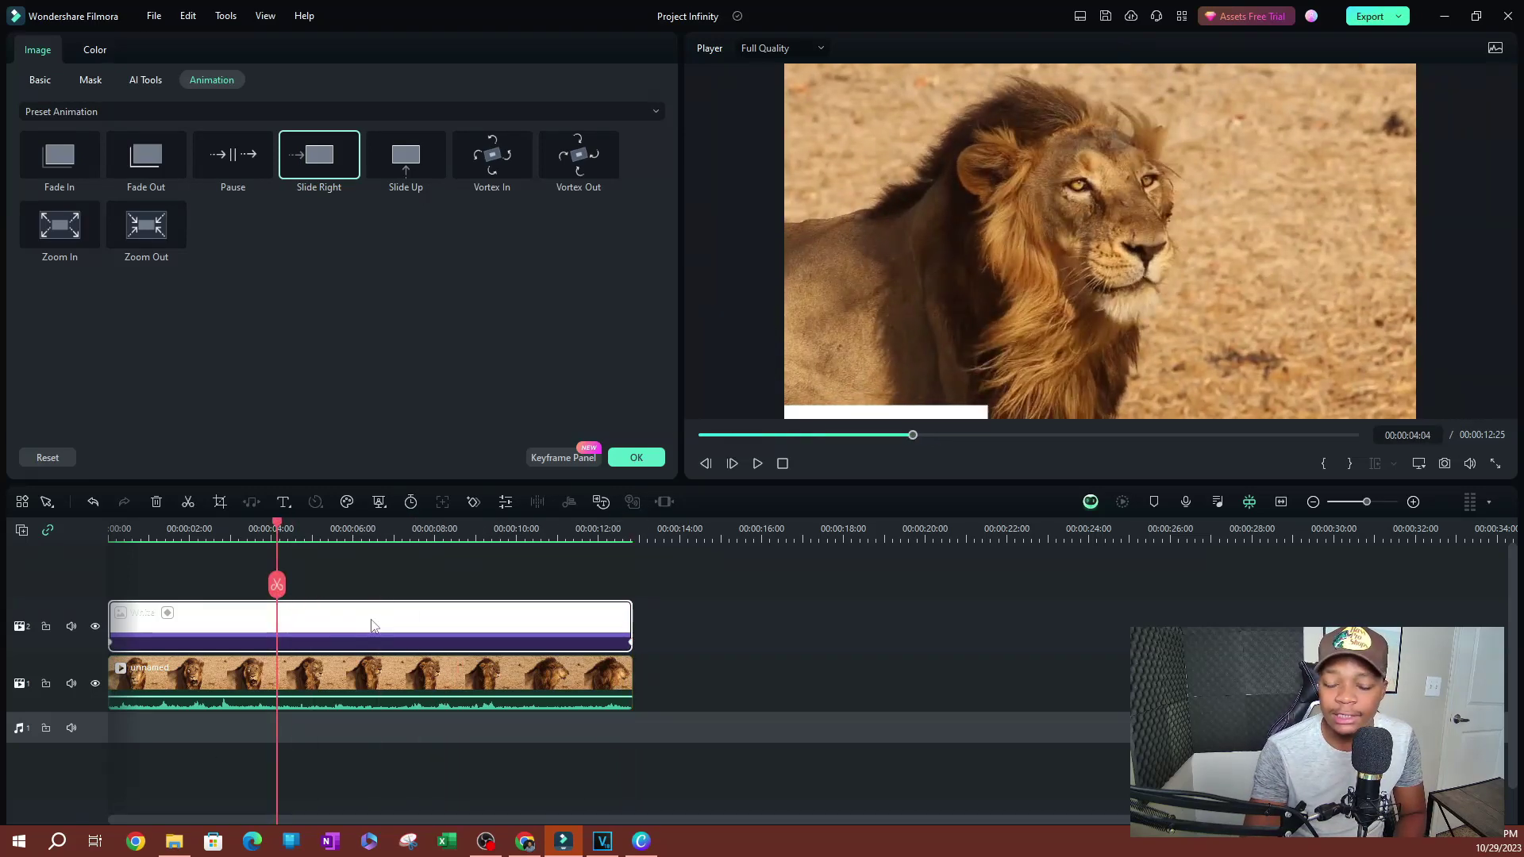